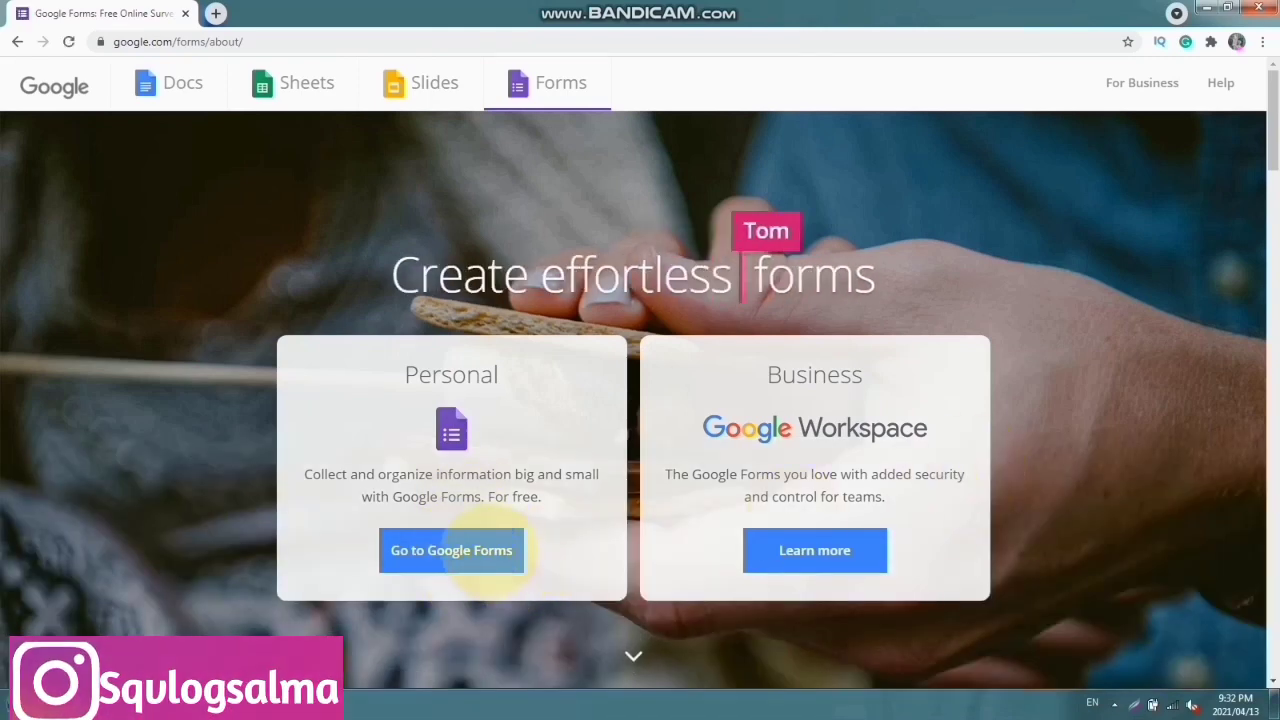
# Step: Create a blank form in Google Forms and title it "online class survey"
pyautogui.click(495, 556)
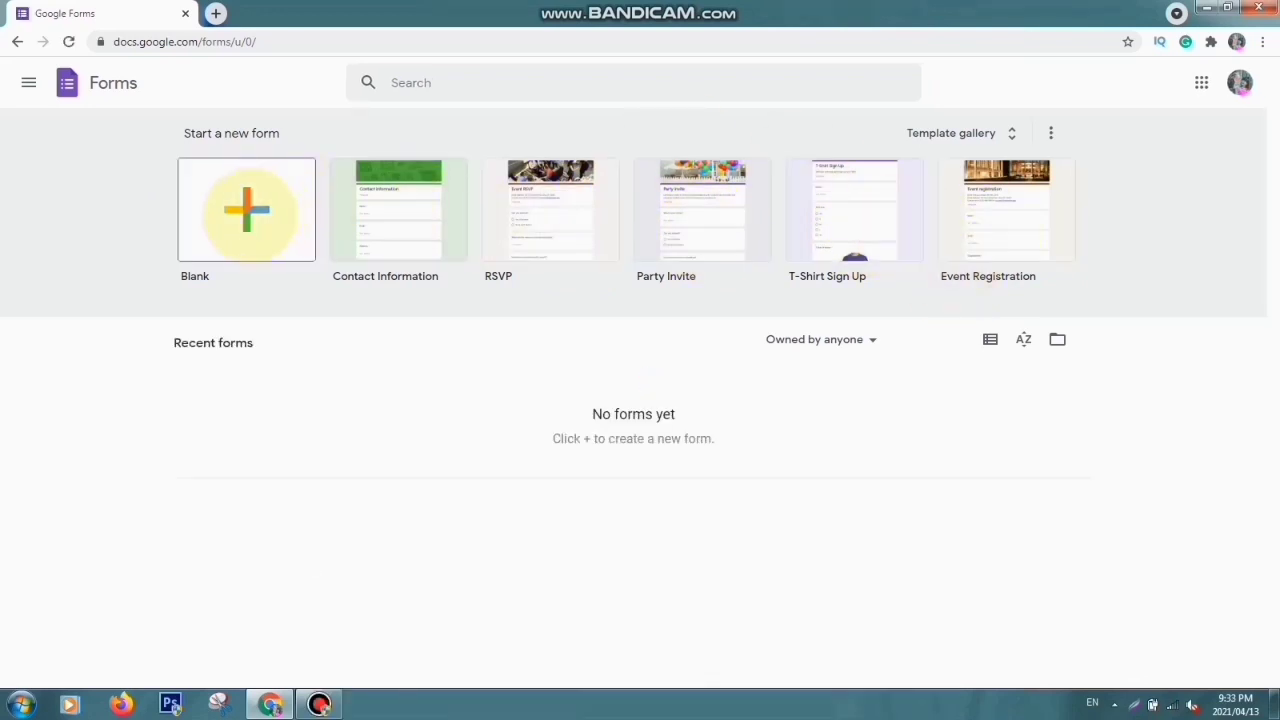
pyautogui.click(249, 212)
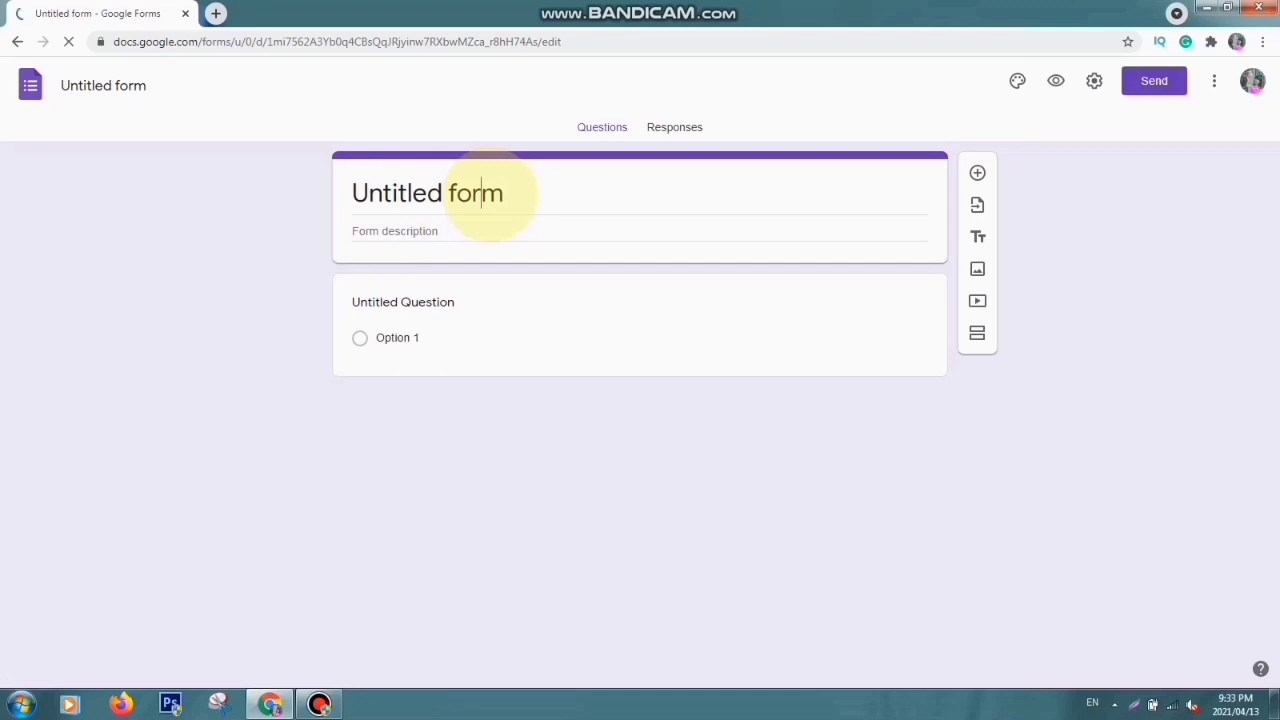
pyautogui.moveTo(512, 194); pyautogui.dragTo(356, 191)
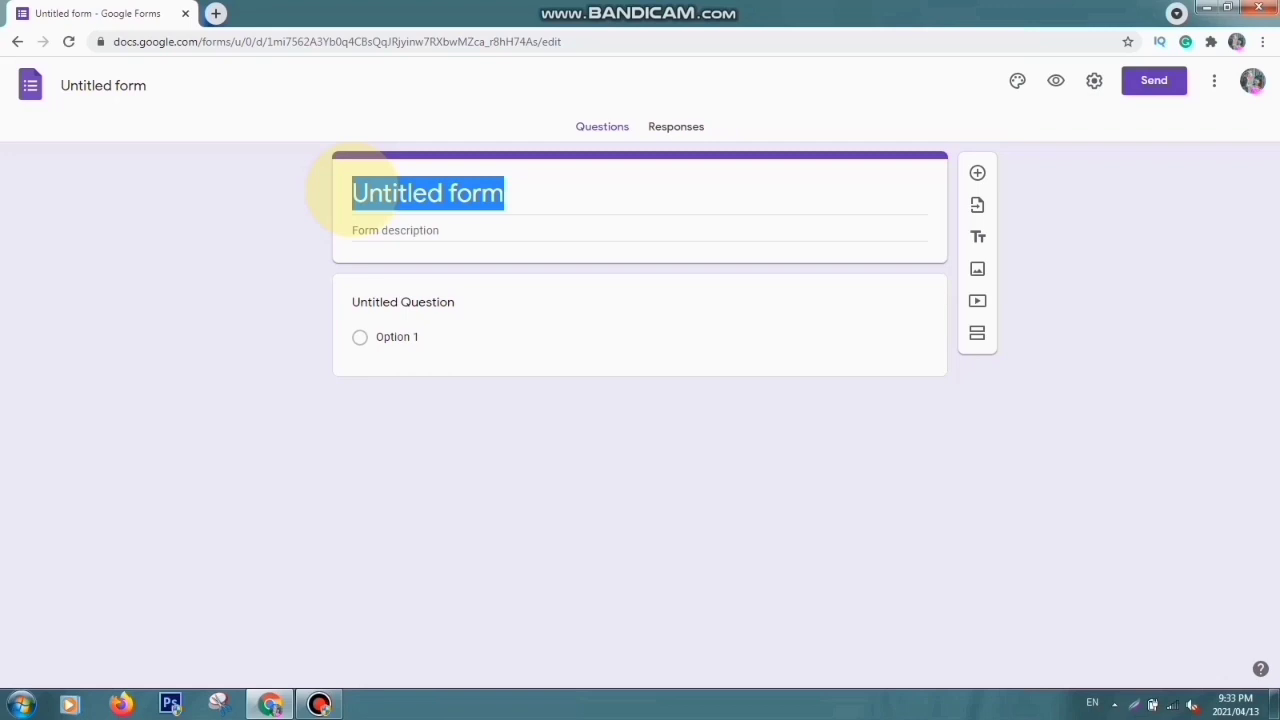
pyautogui.click(352, 193)
pyautogui.write('on')
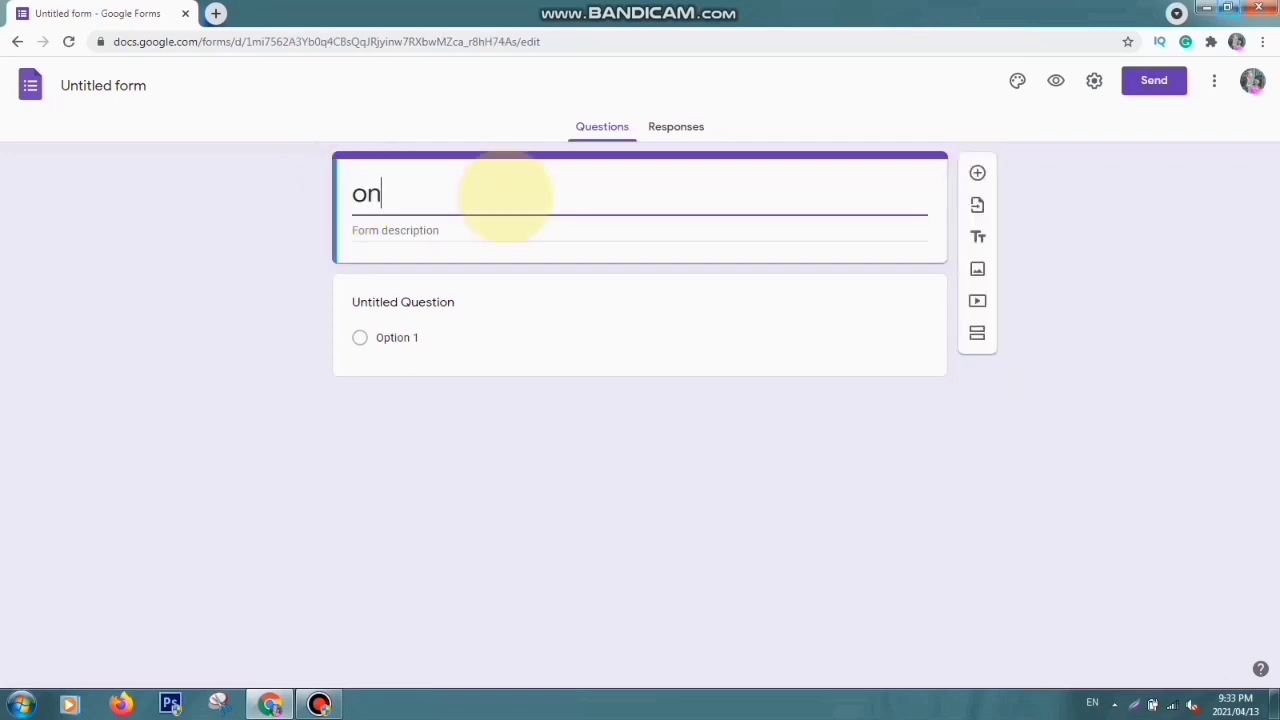
pyautogui.write('line c')
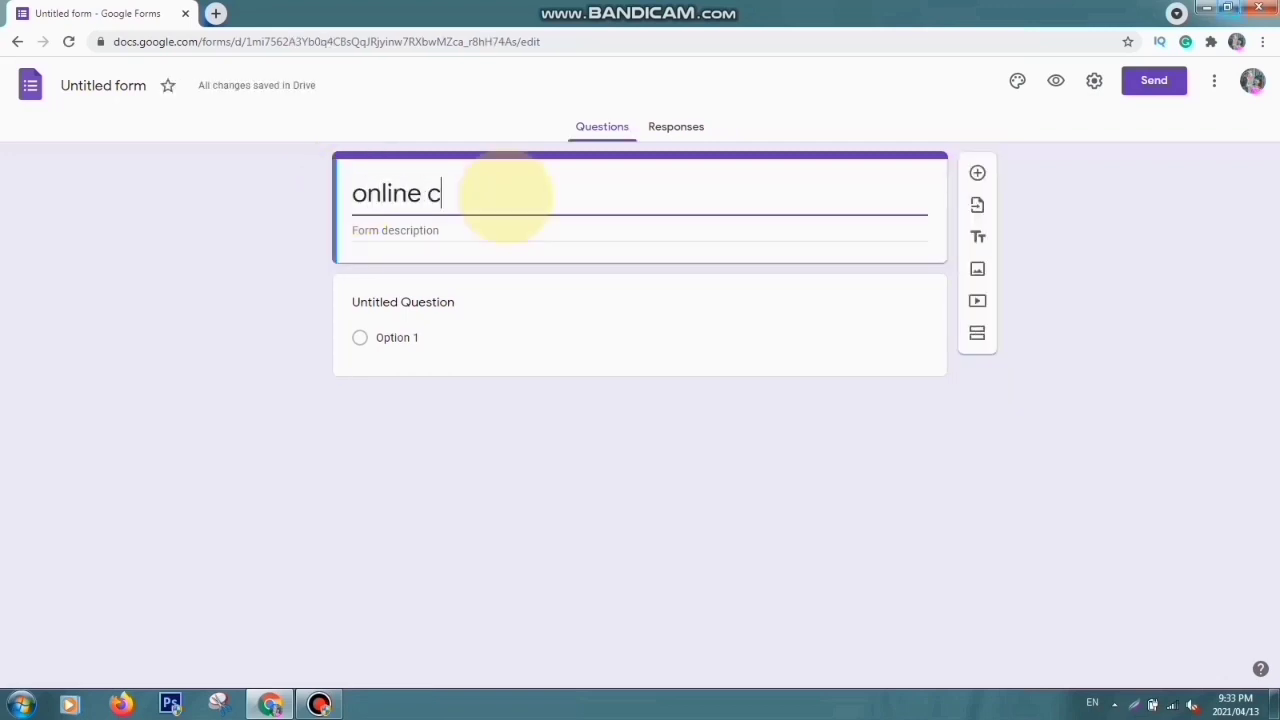
pyautogui.write('lass su')
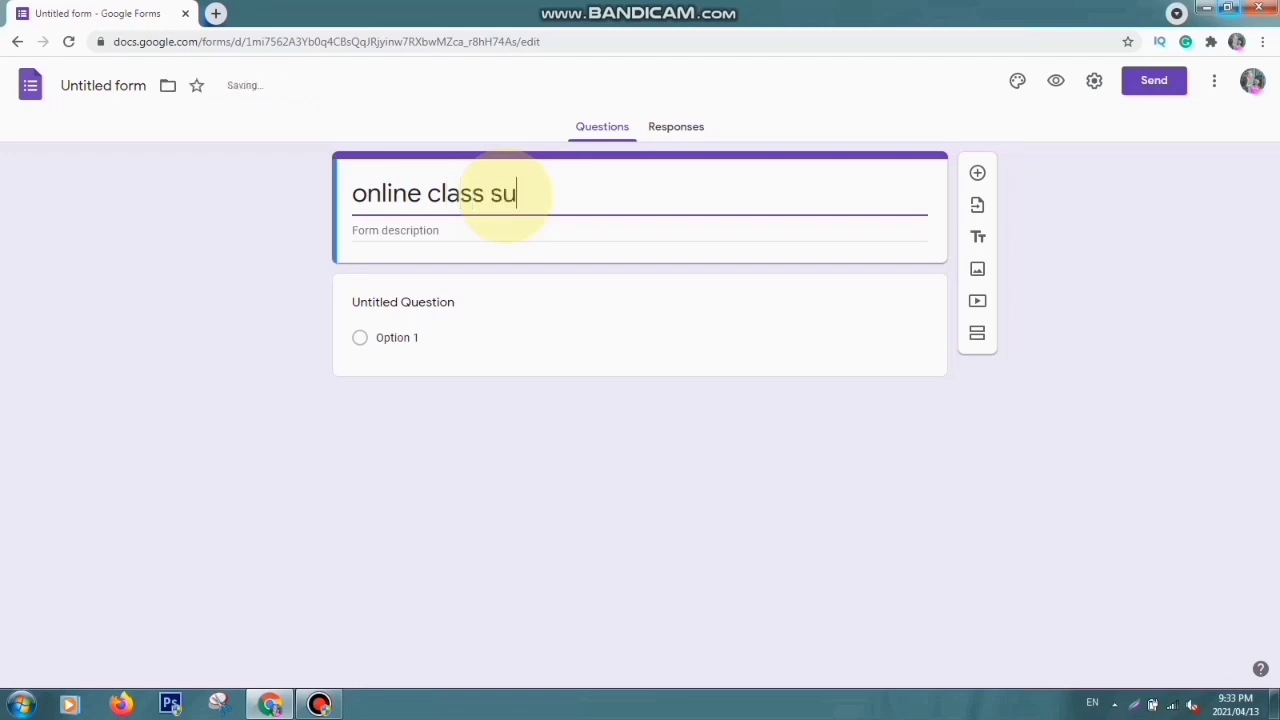
pyautogui.write('rvey')
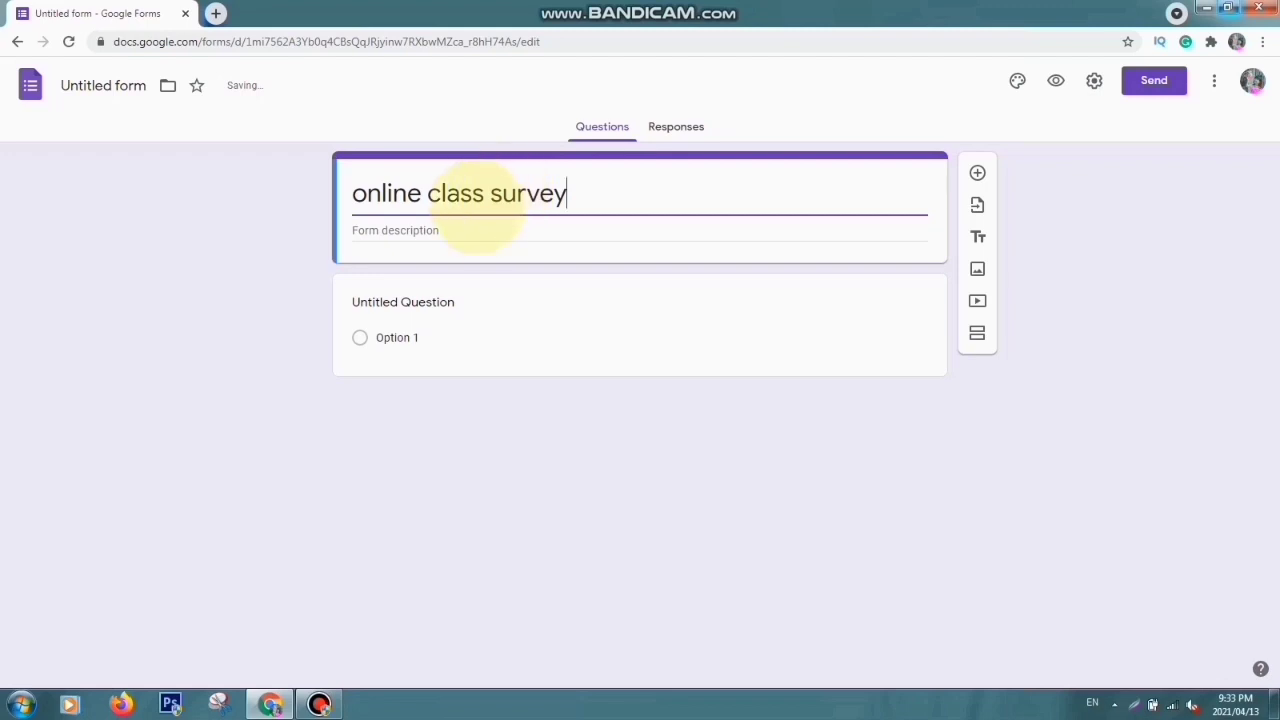
# Step: Enter "thank you for watching my video" as the form description
pyautogui.click(476, 230)
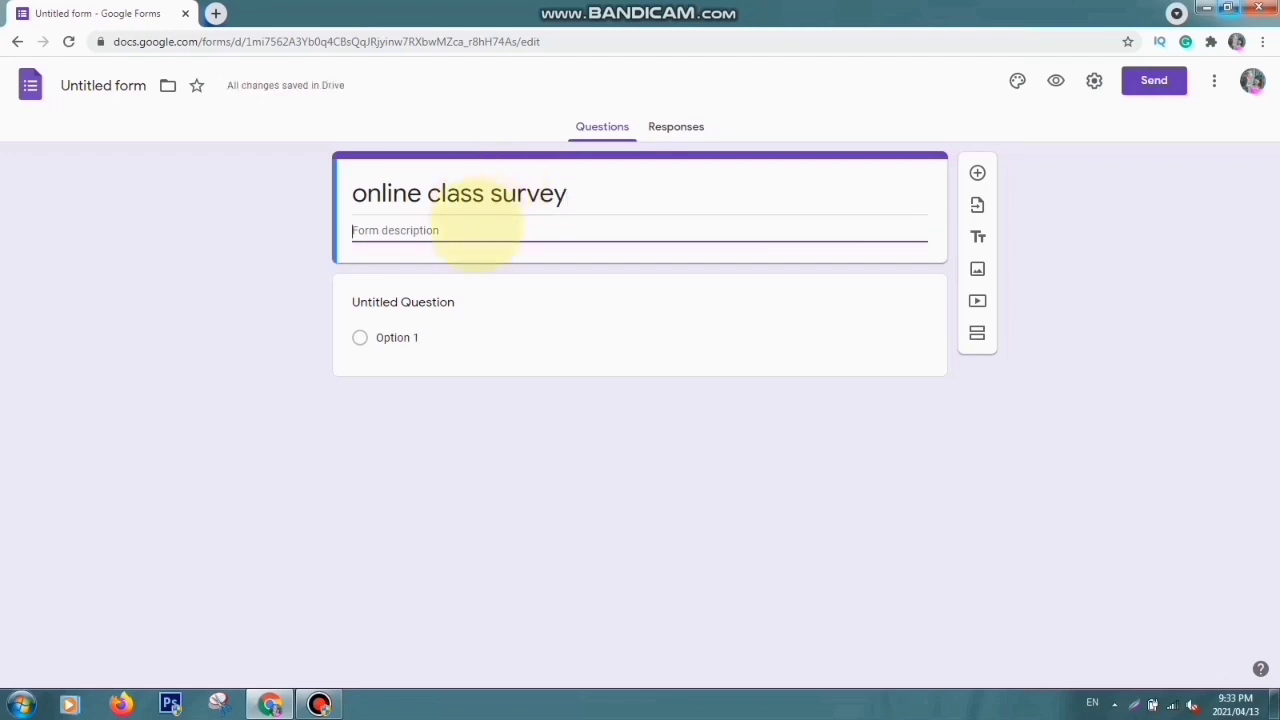
pyautogui.write('thank you')
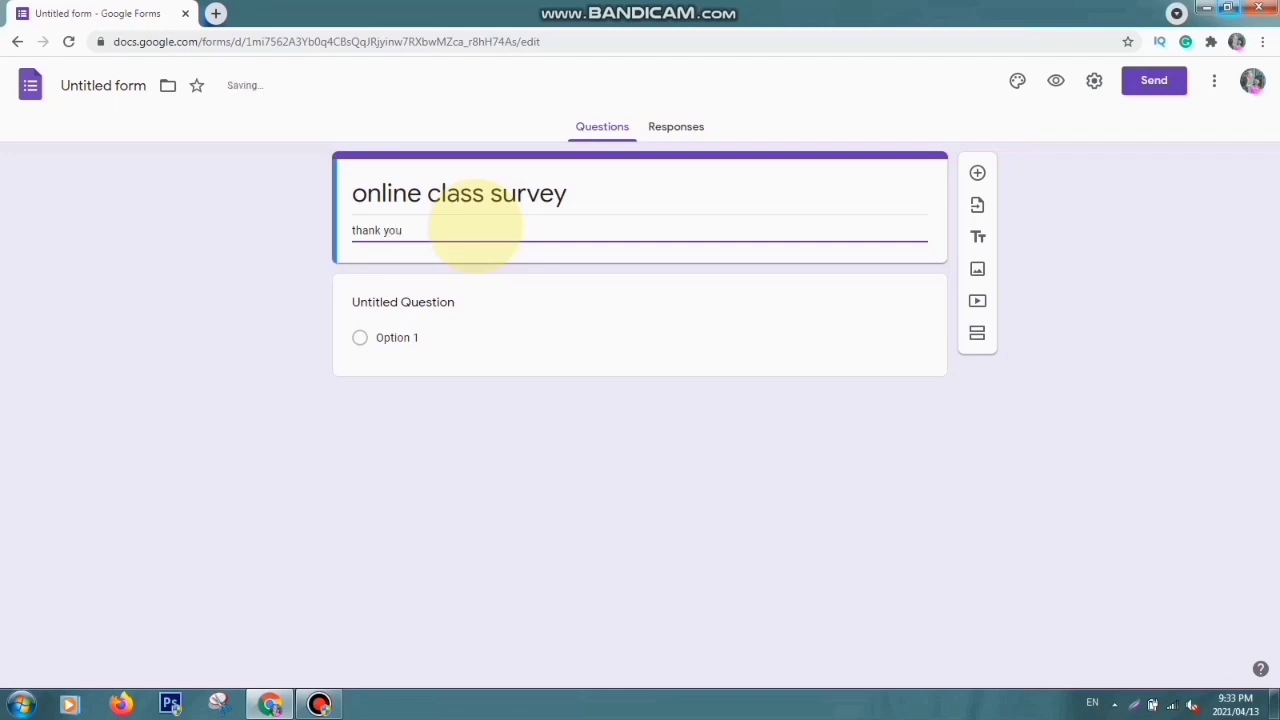
pyautogui.write(' for wa')
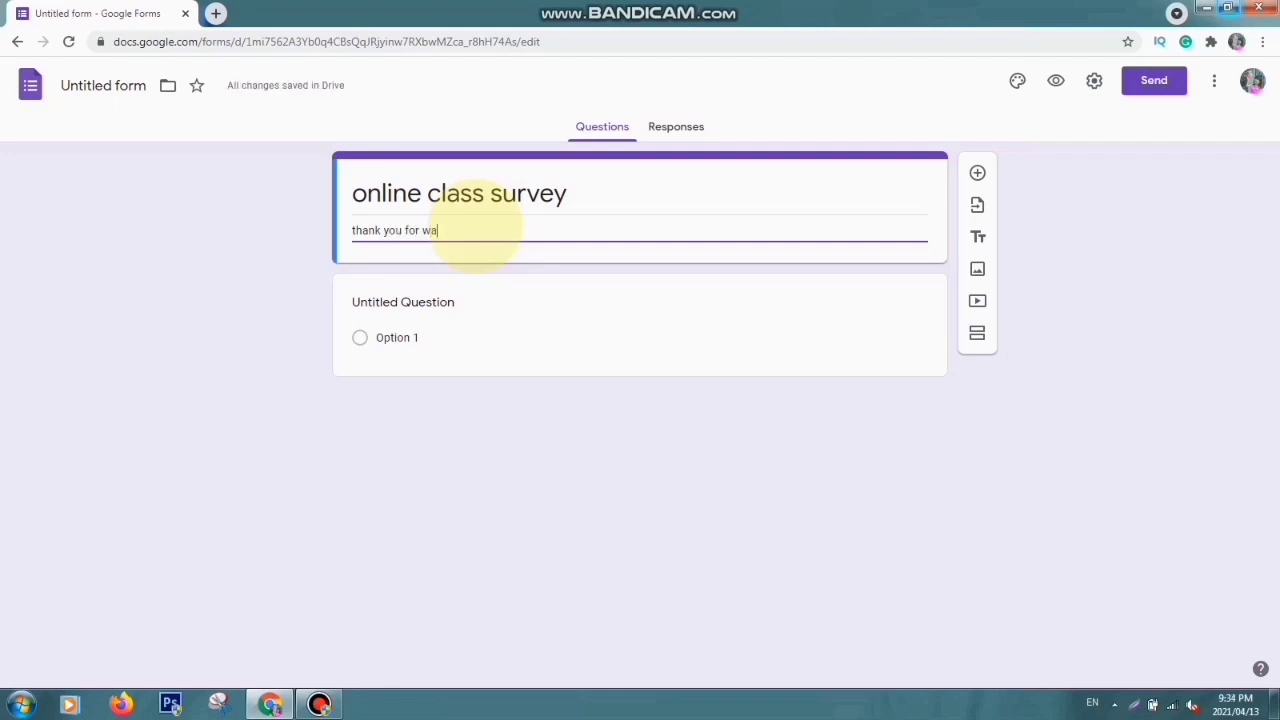
pyautogui.write('tching ')
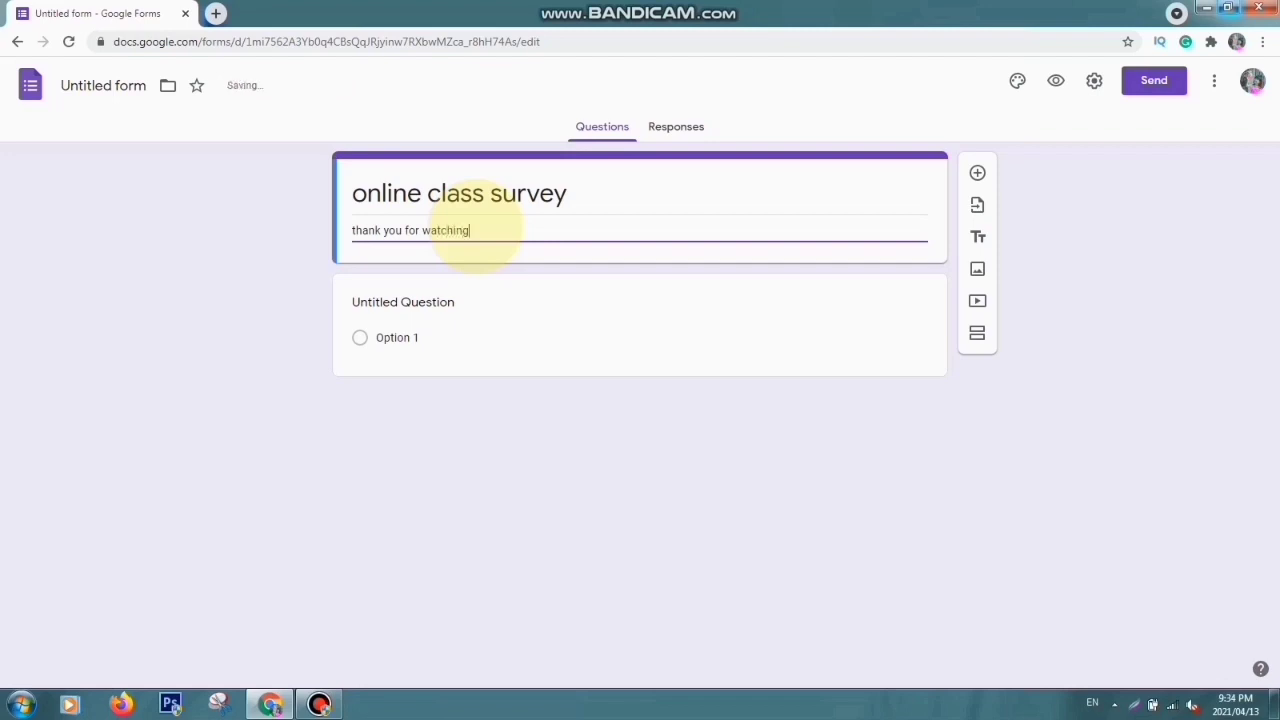
pyautogui.write('my video')
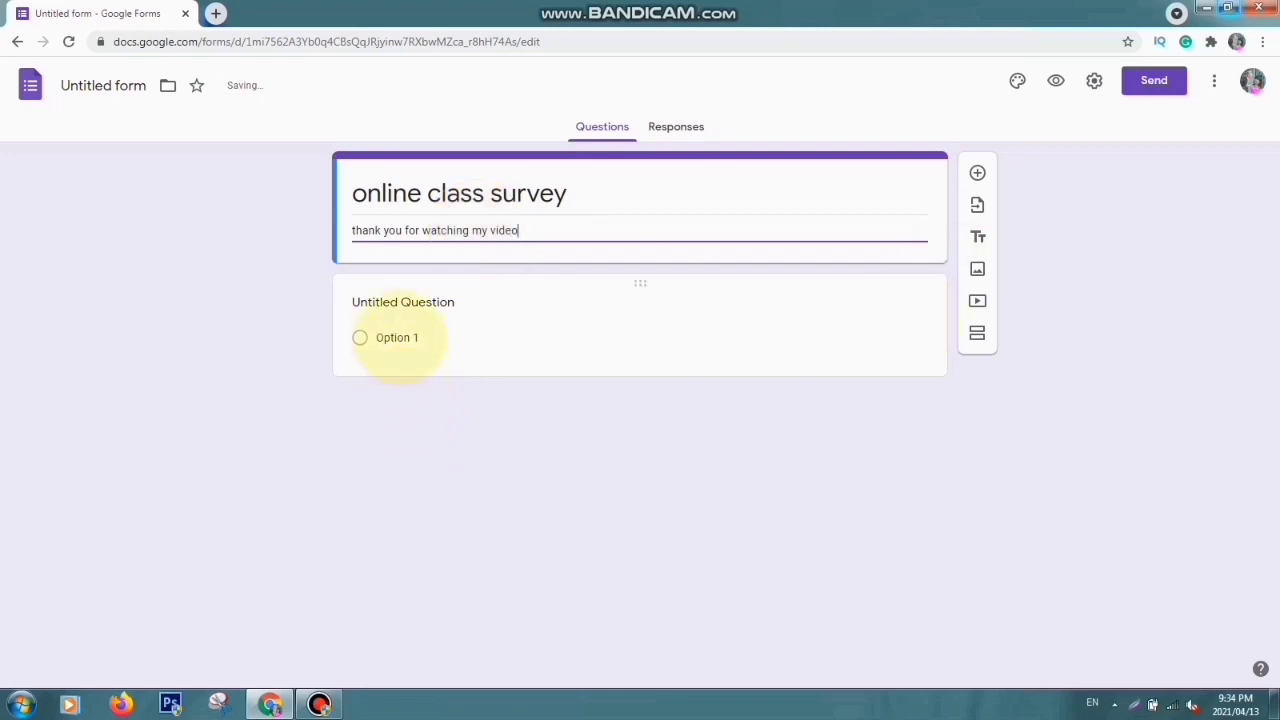
# Step: Turn the untitled question into a required short-answer question reading "your name"
pyautogui.click(404, 305)
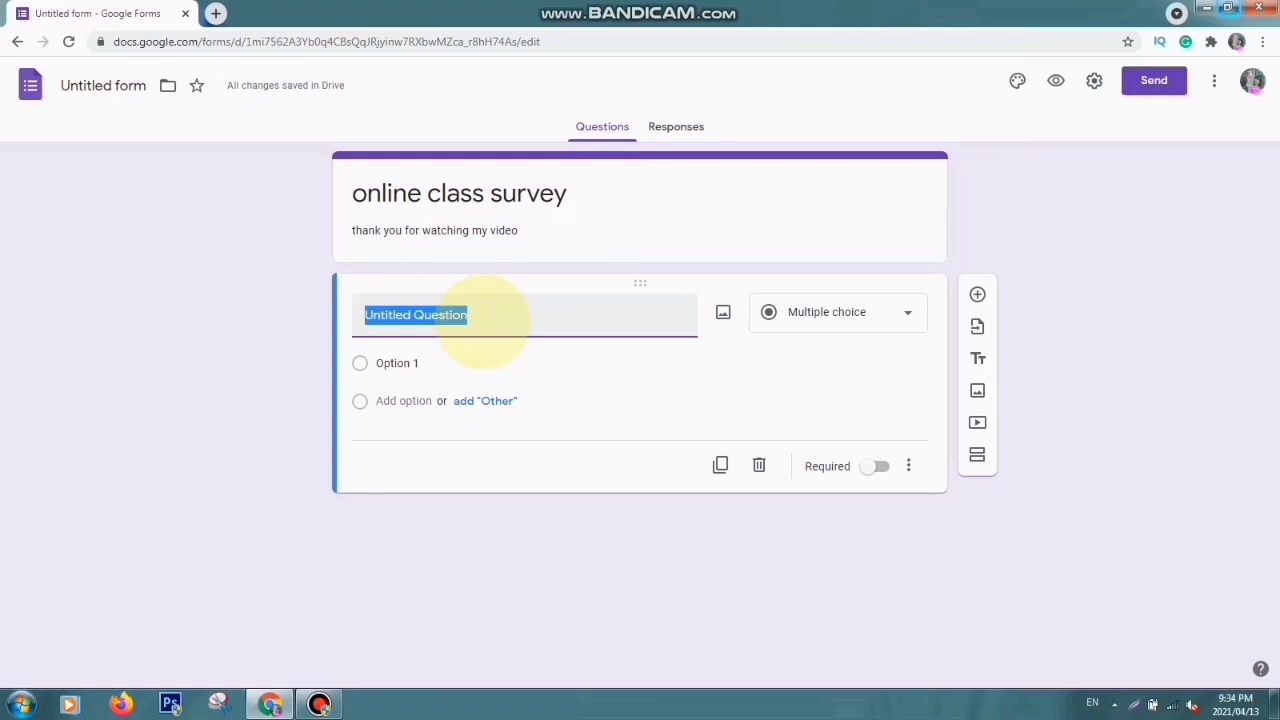
pyautogui.write('your')
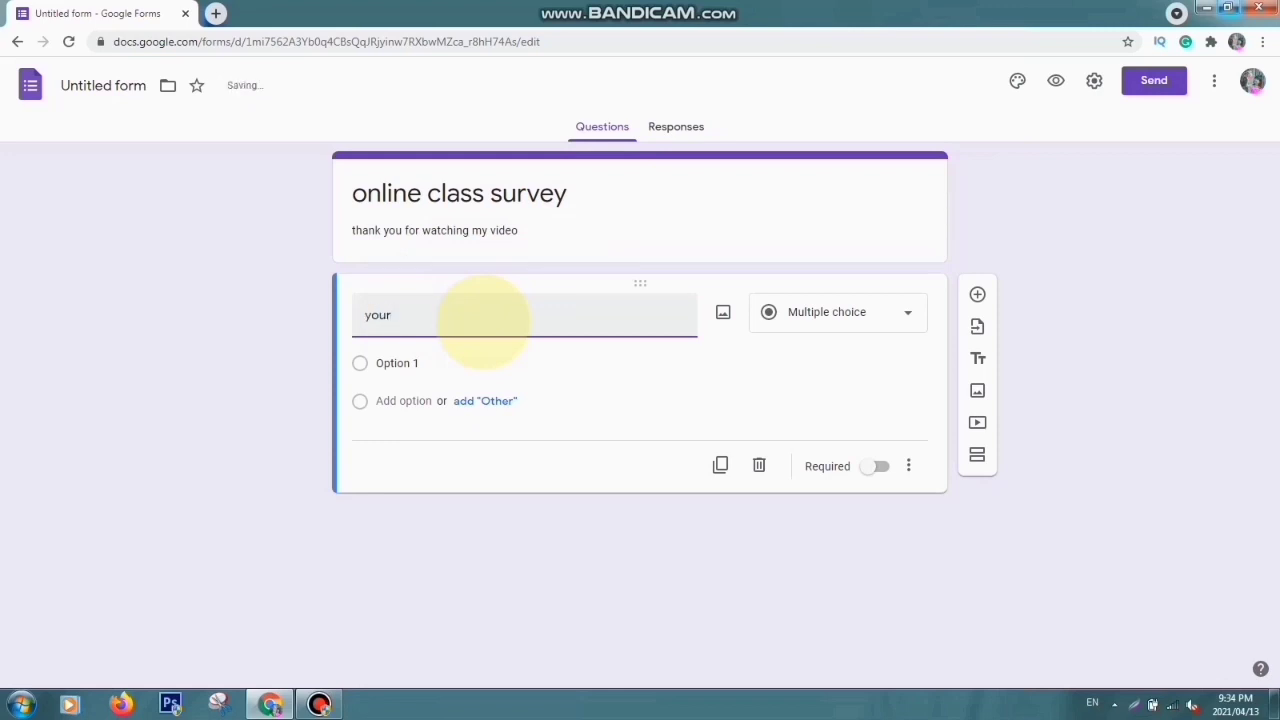
pyautogui.write(' name')
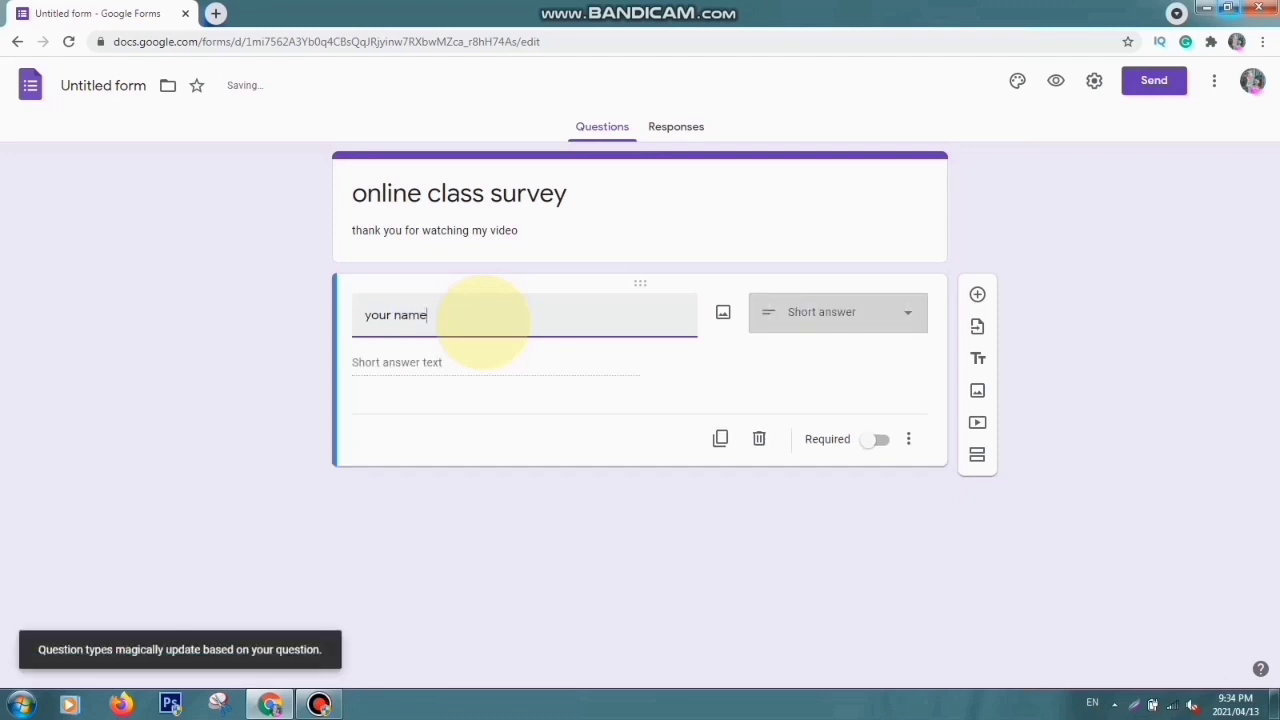
pyautogui.click(900, 316)
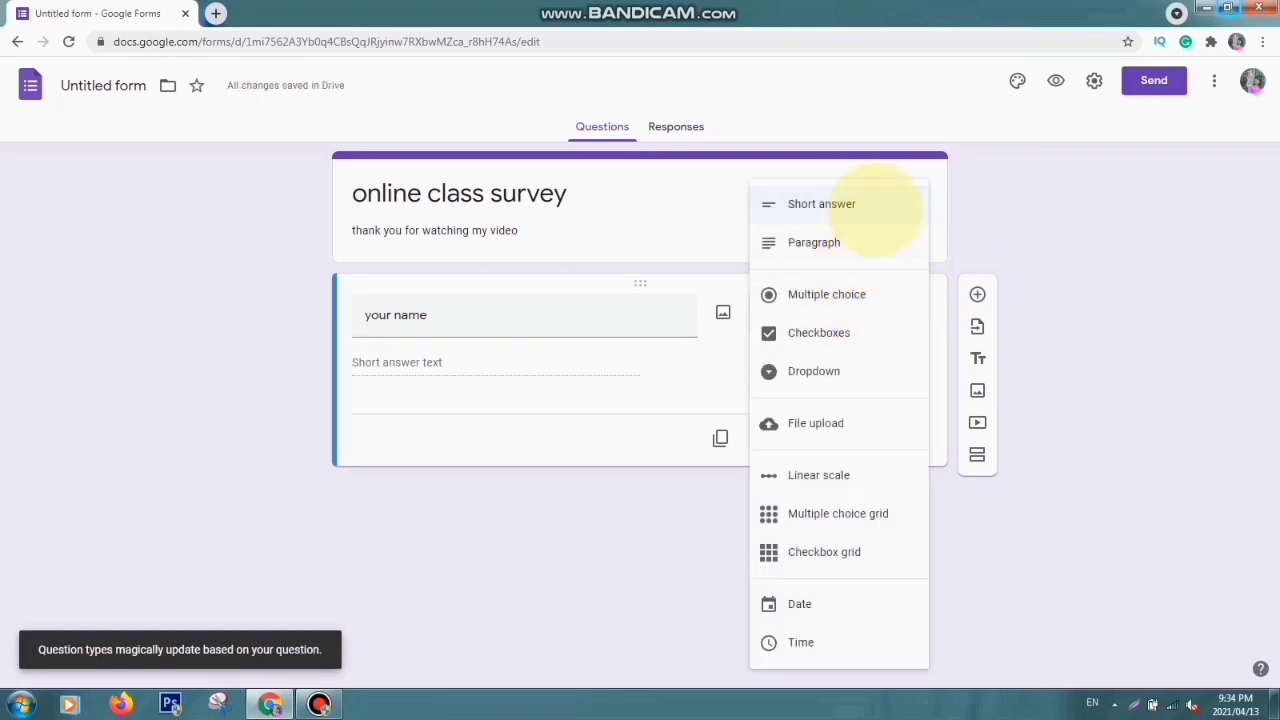
pyautogui.click(860, 204)
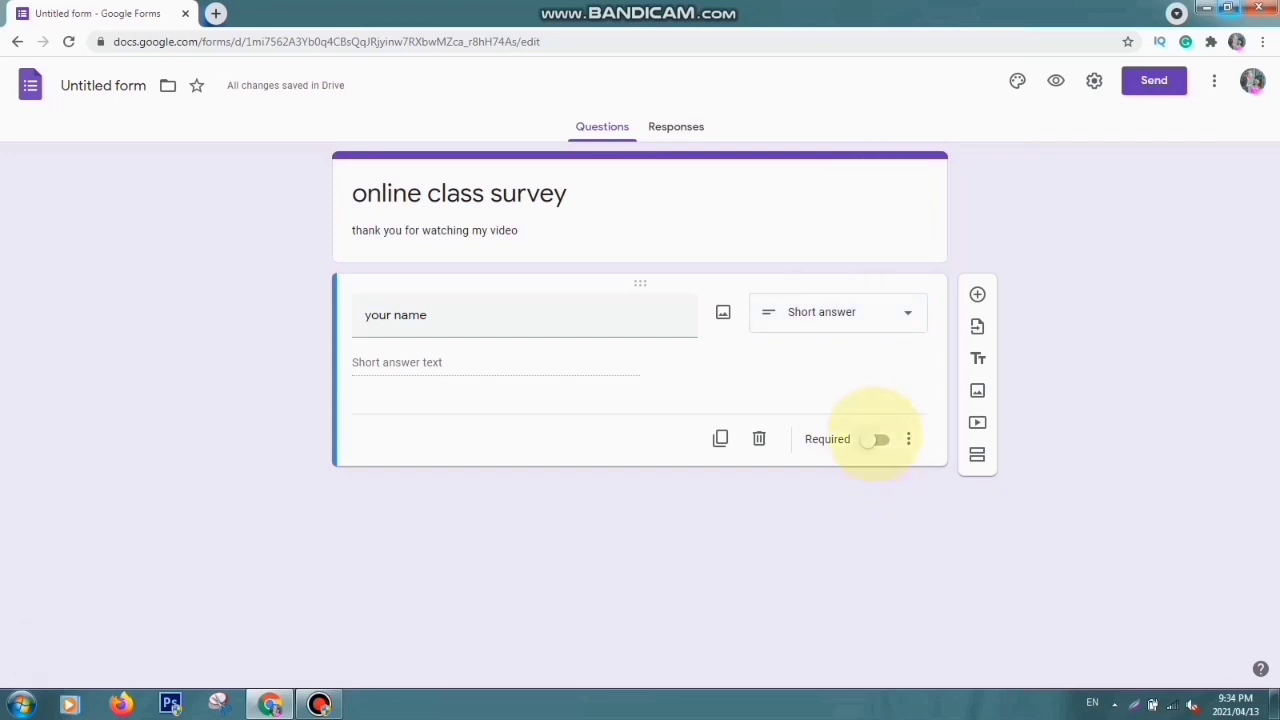
pyautogui.click(879, 439)
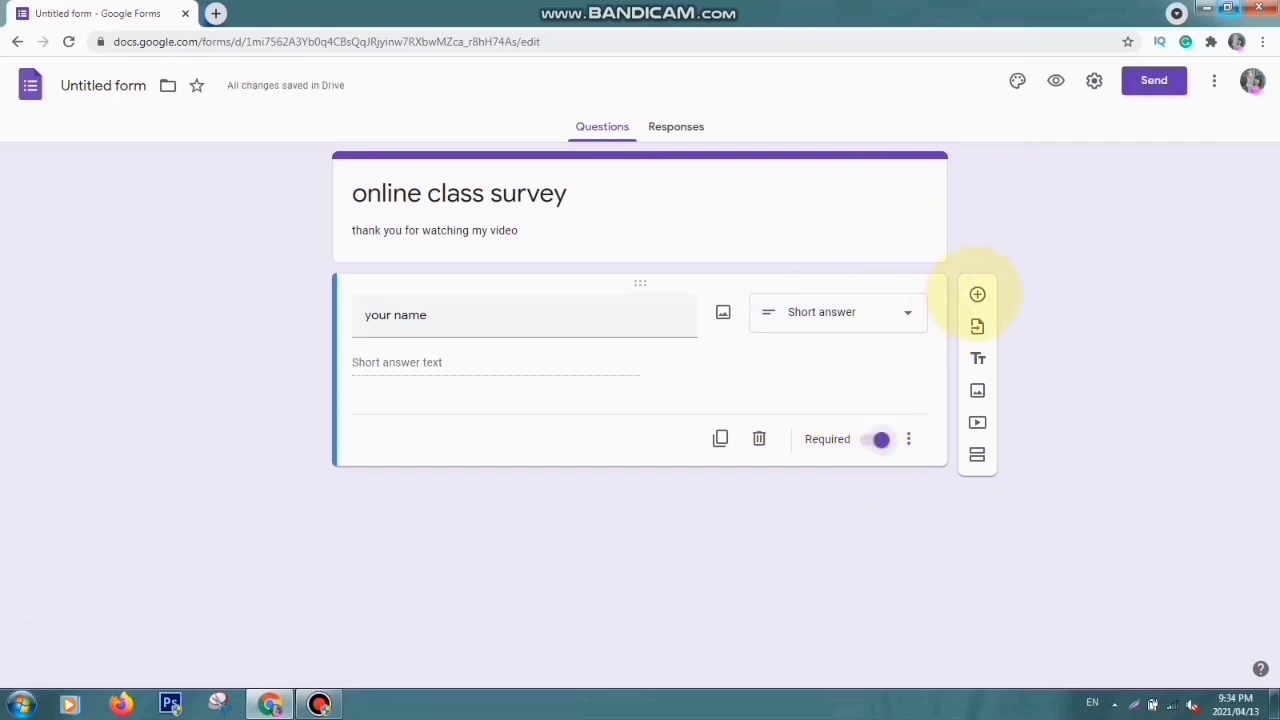
# Step: Add a second question, "your class", as a required short-answer question
pyautogui.click(977, 294)
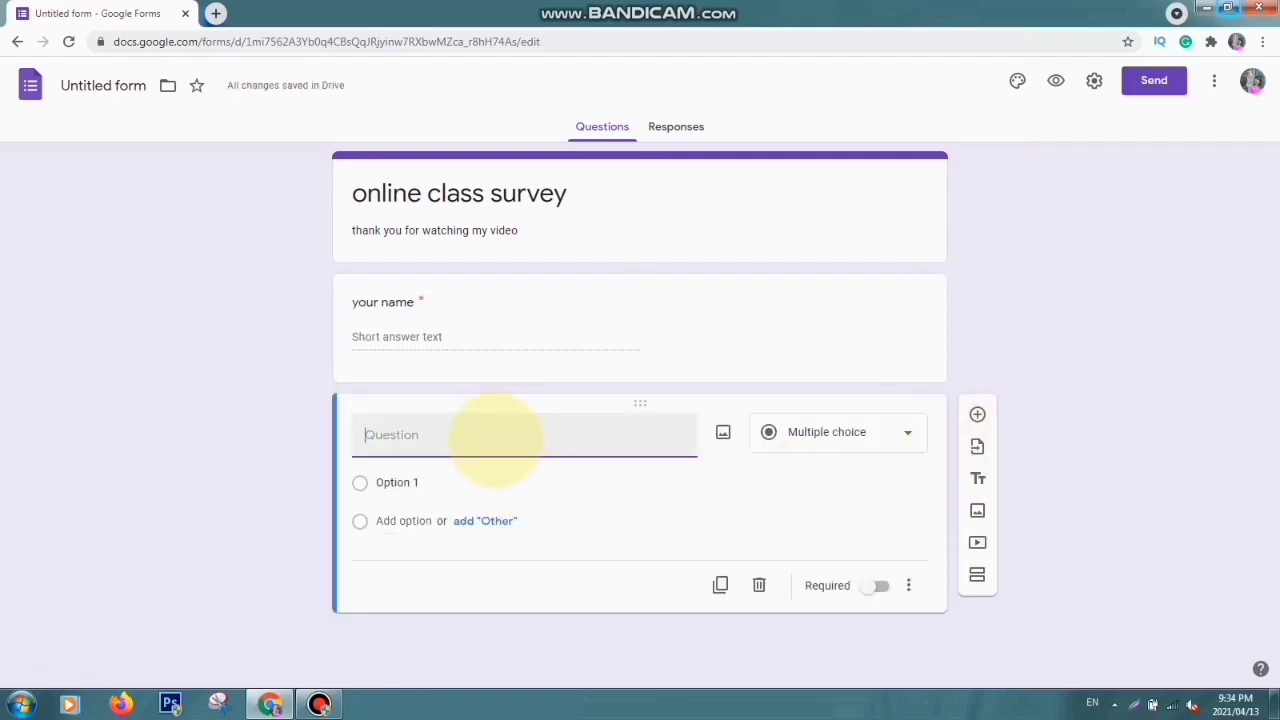
pyautogui.write('your c')
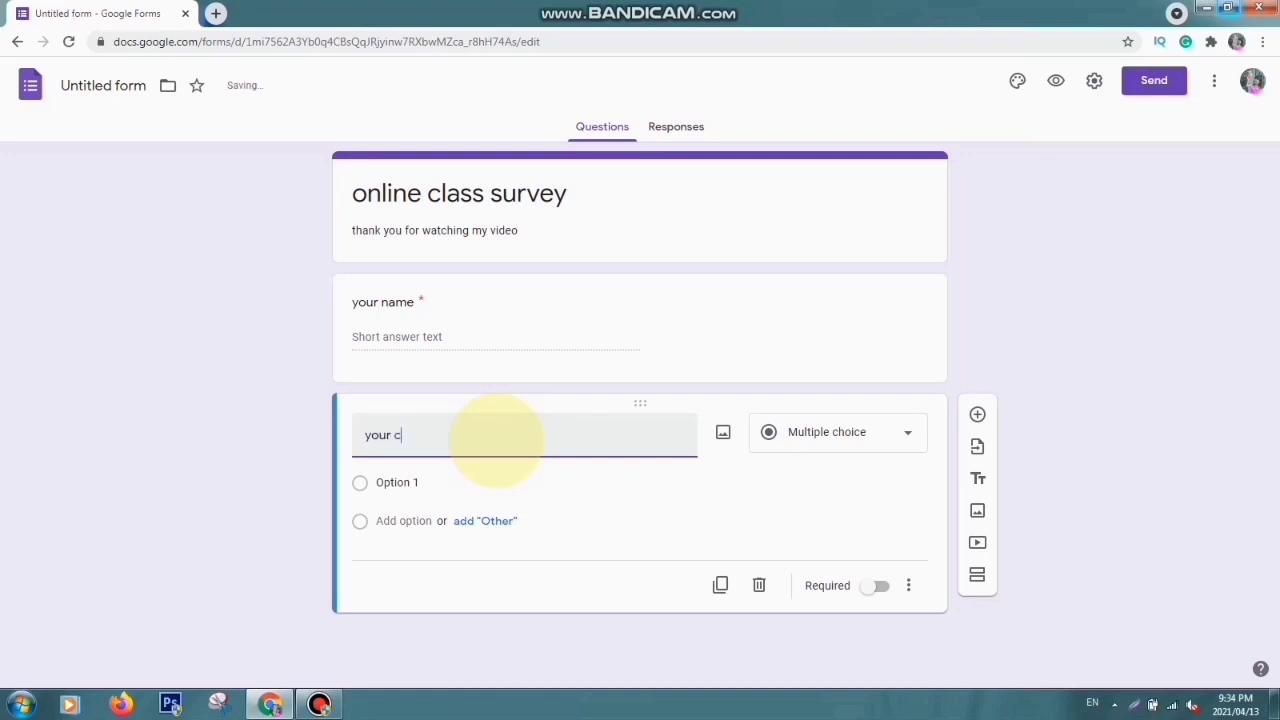
pyautogui.write('lass')
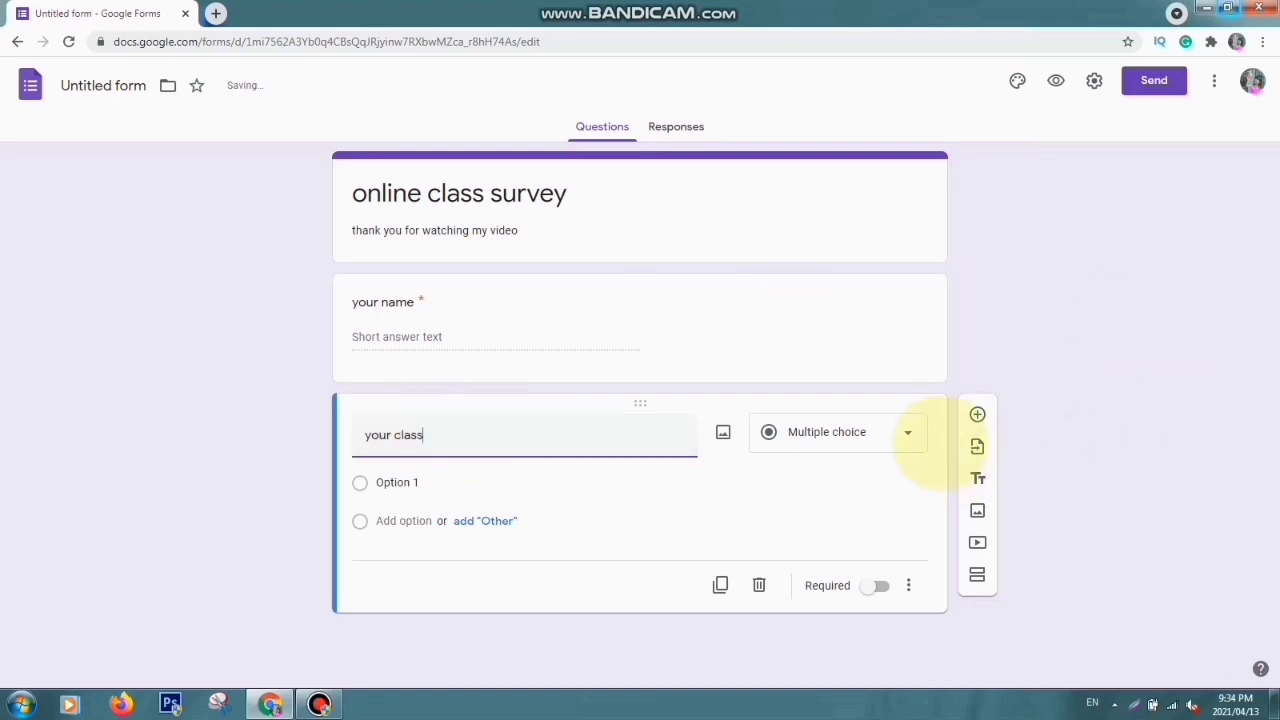
pyautogui.click(907, 432)
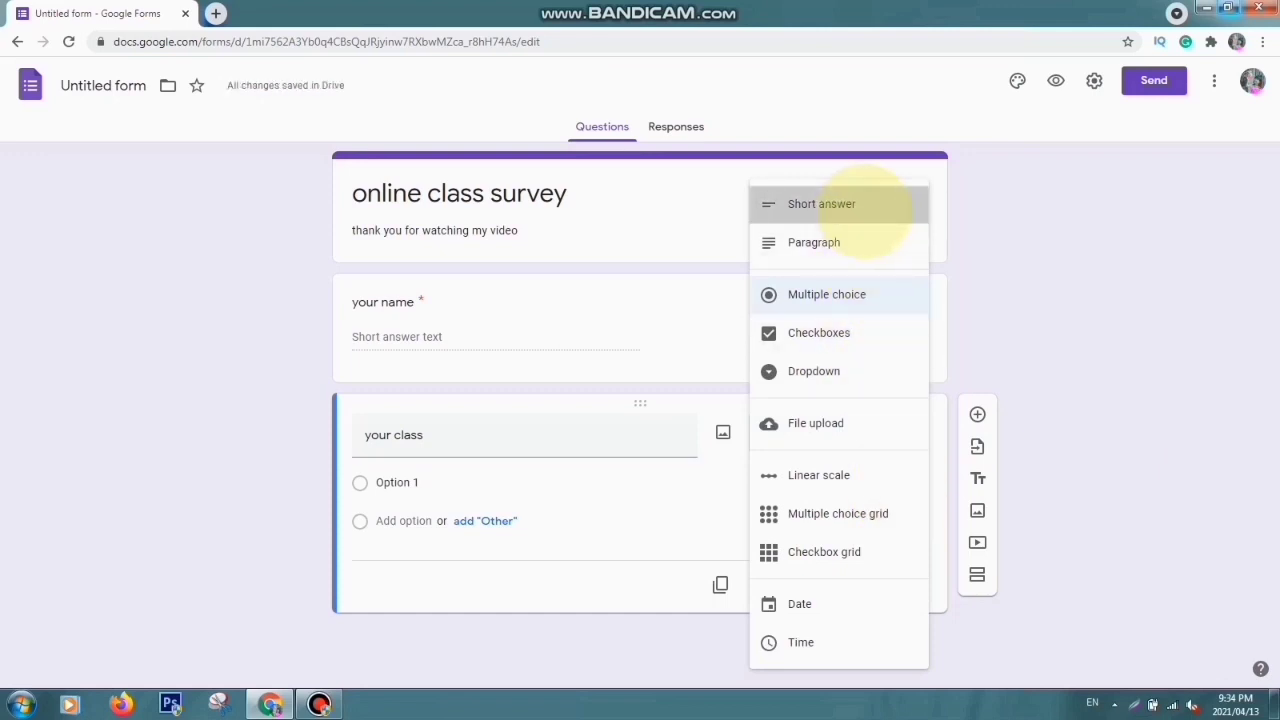
pyautogui.click(863, 205)
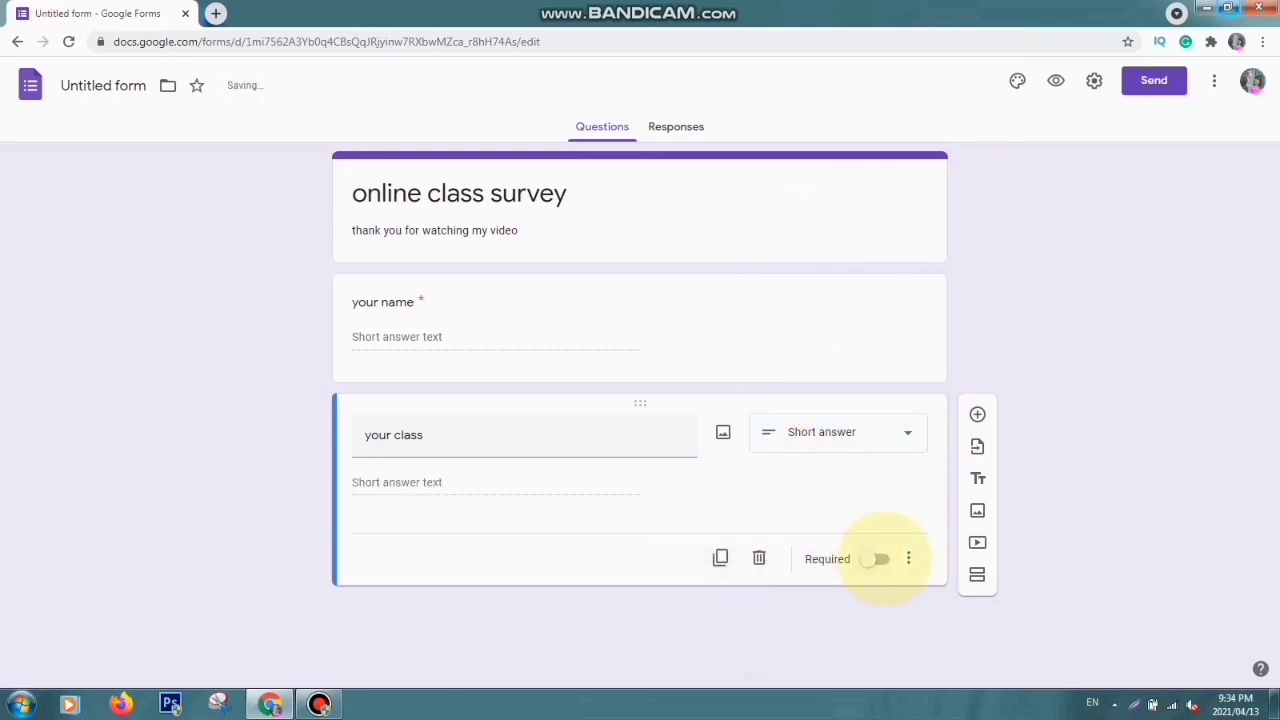
pyautogui.click(880, 559)
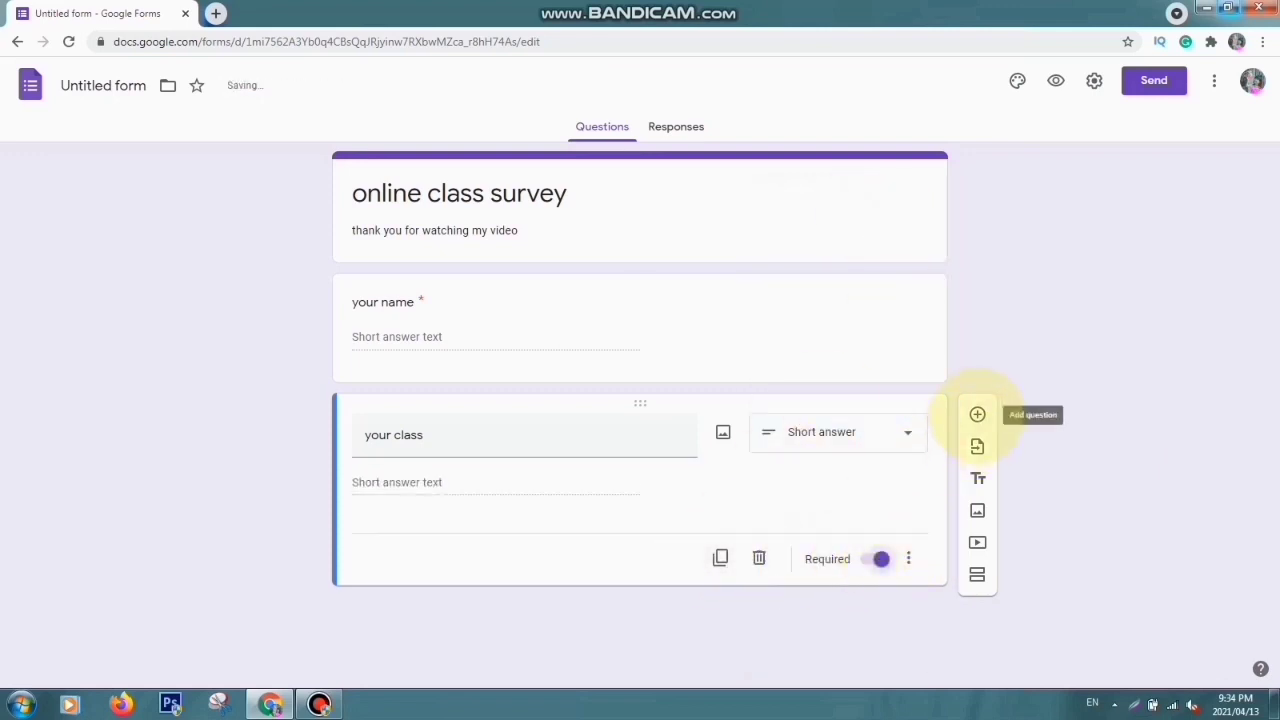
# Step: Add a multiple-choice question reading "what device do you use for distance learning?"
pyautogui.click(977, 414)
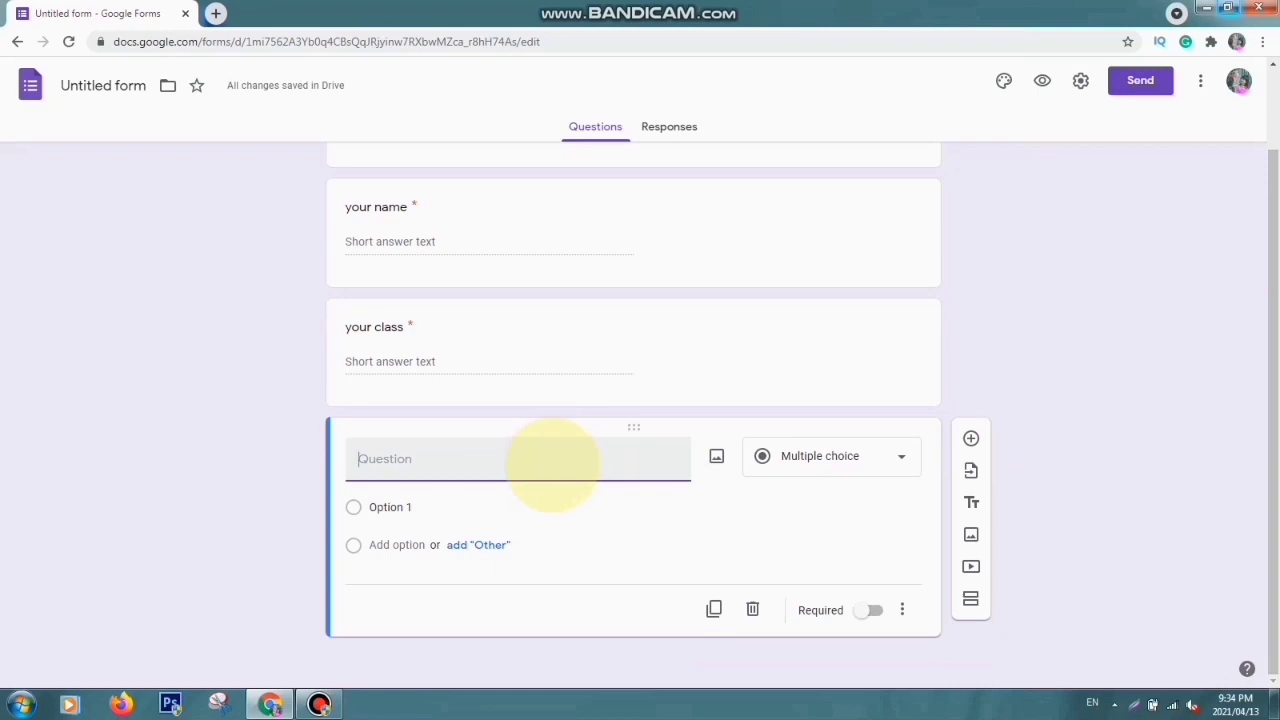
pyautogui.write('what de')
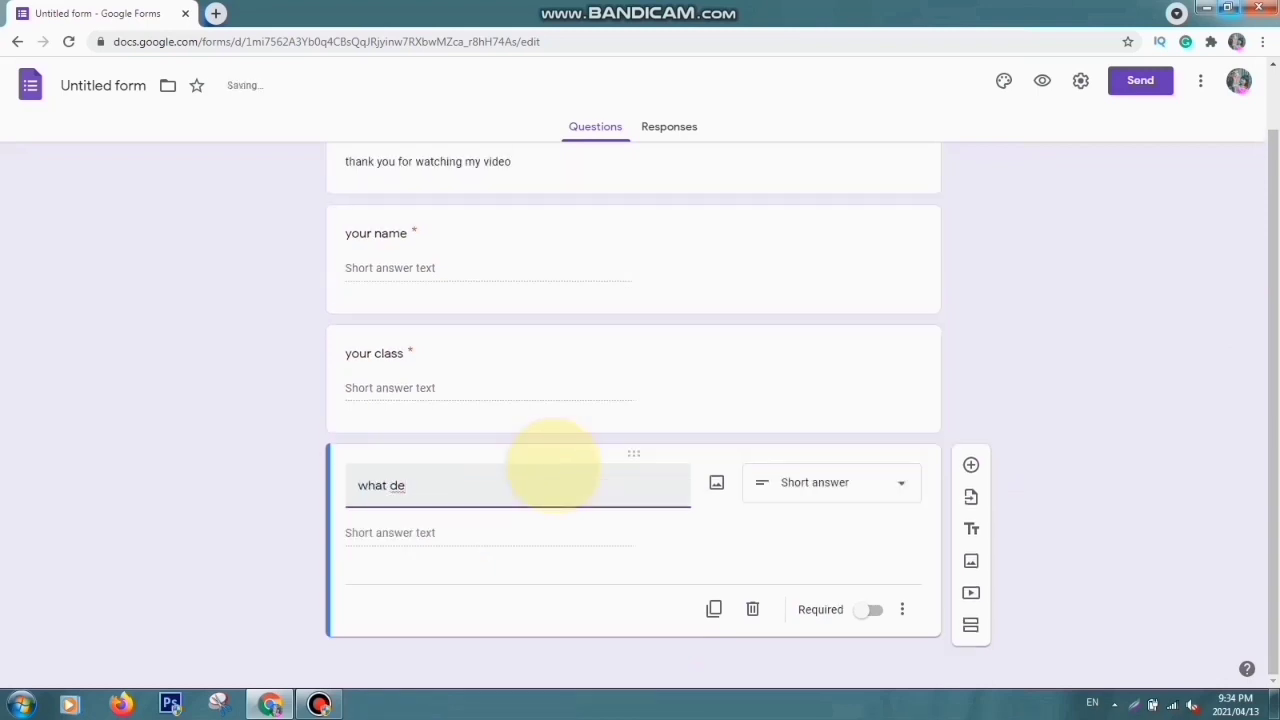
pyautogui.write('vice do you use for distance lea')
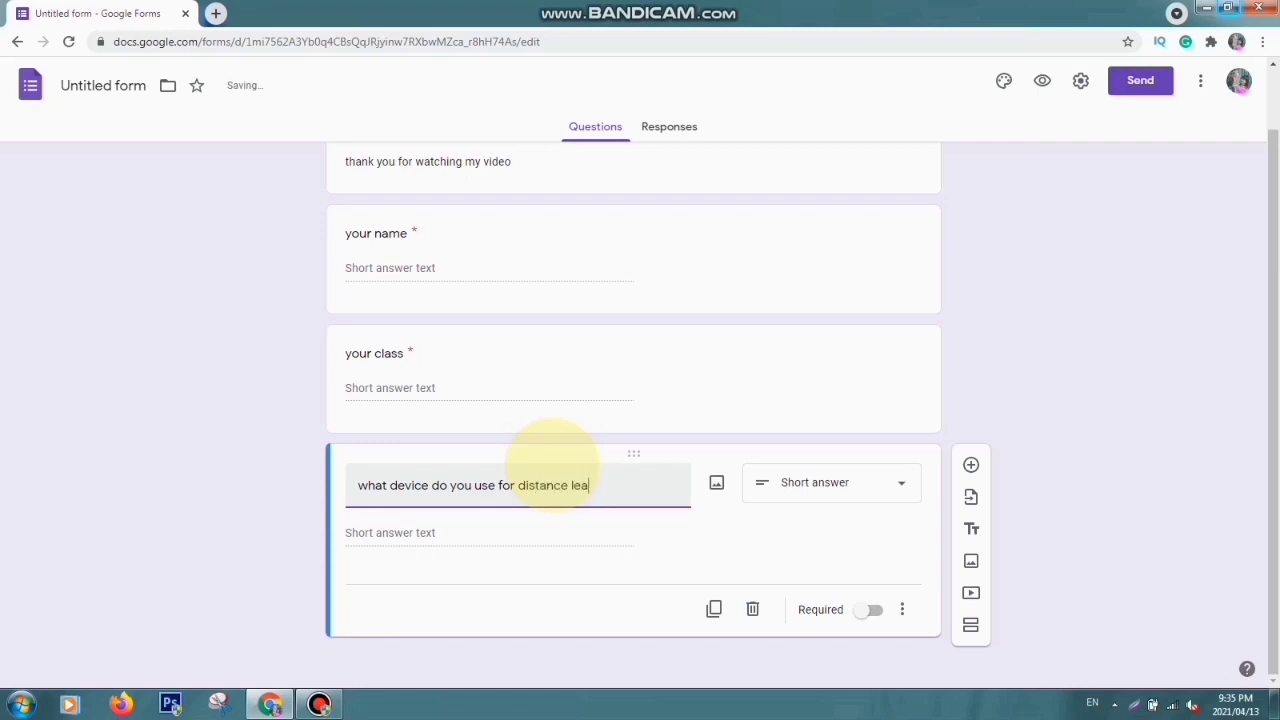
pyautogui.write('rning?')
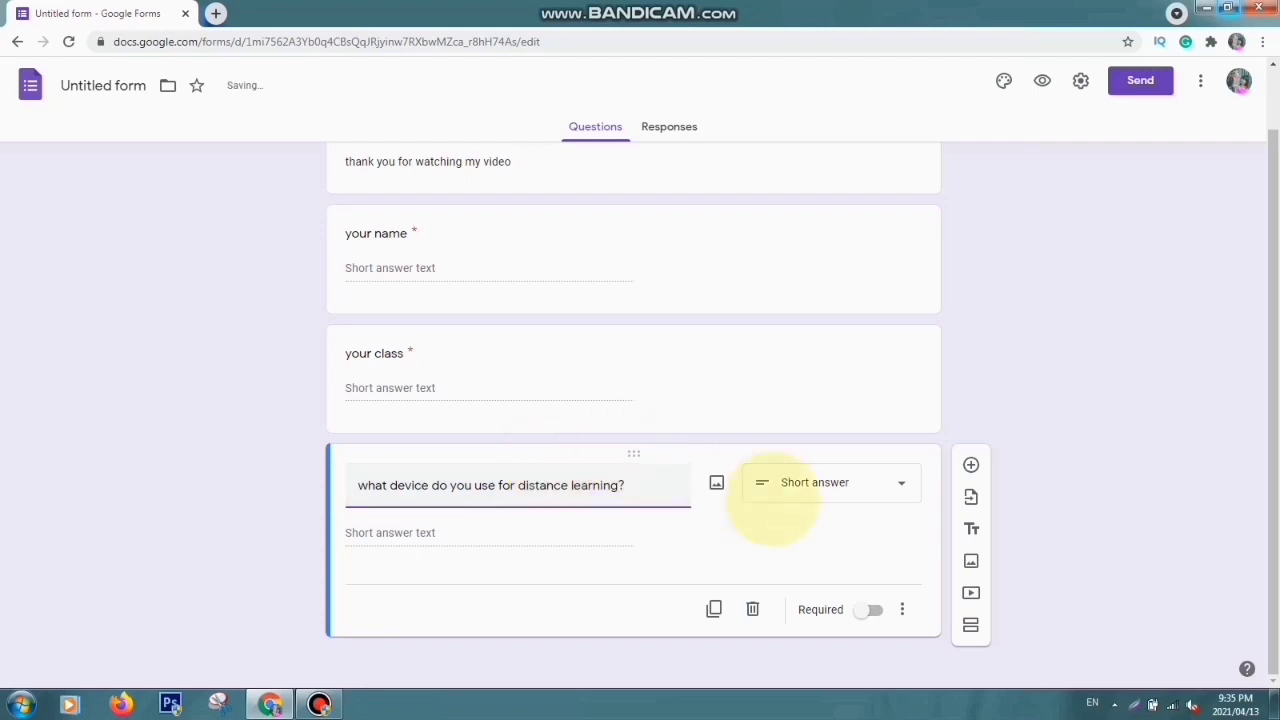
pyautogui.click(815, 482)
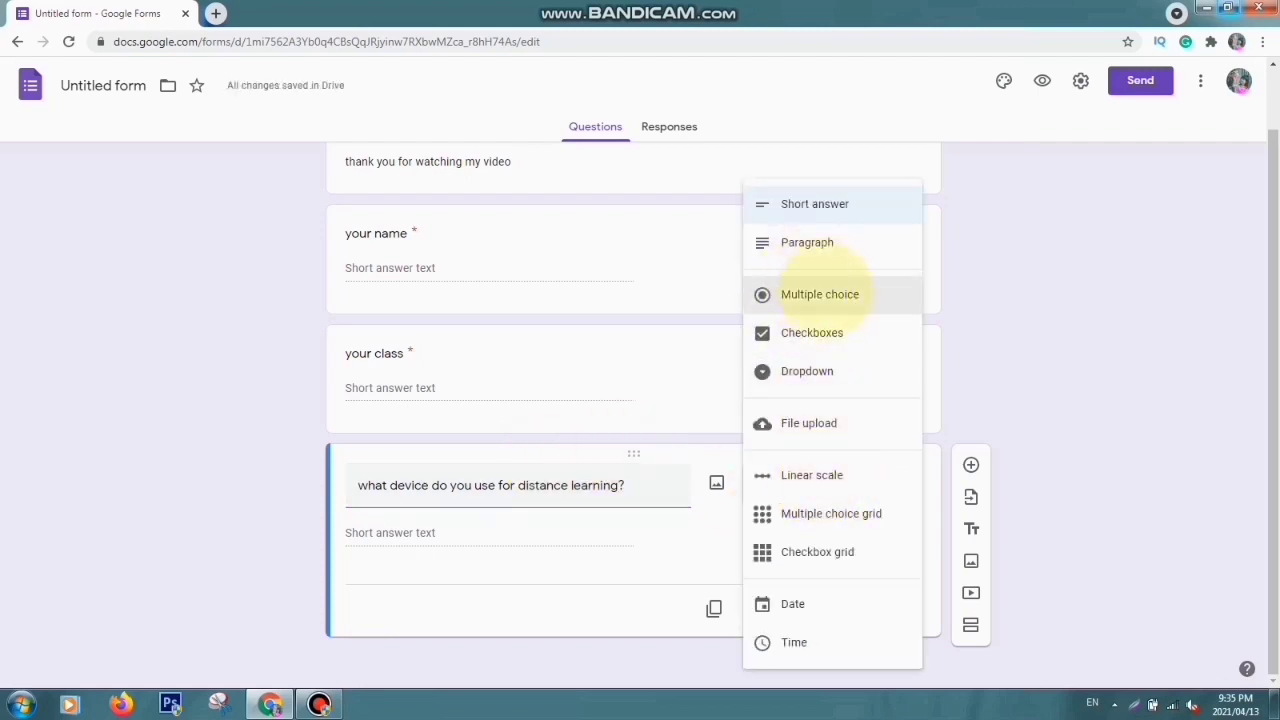
pyautogui.click(848, 294)
# Step: Give the device question the choices "laptop" and "mobile", plus an "Other" option
pyautogui.click(390, 533)
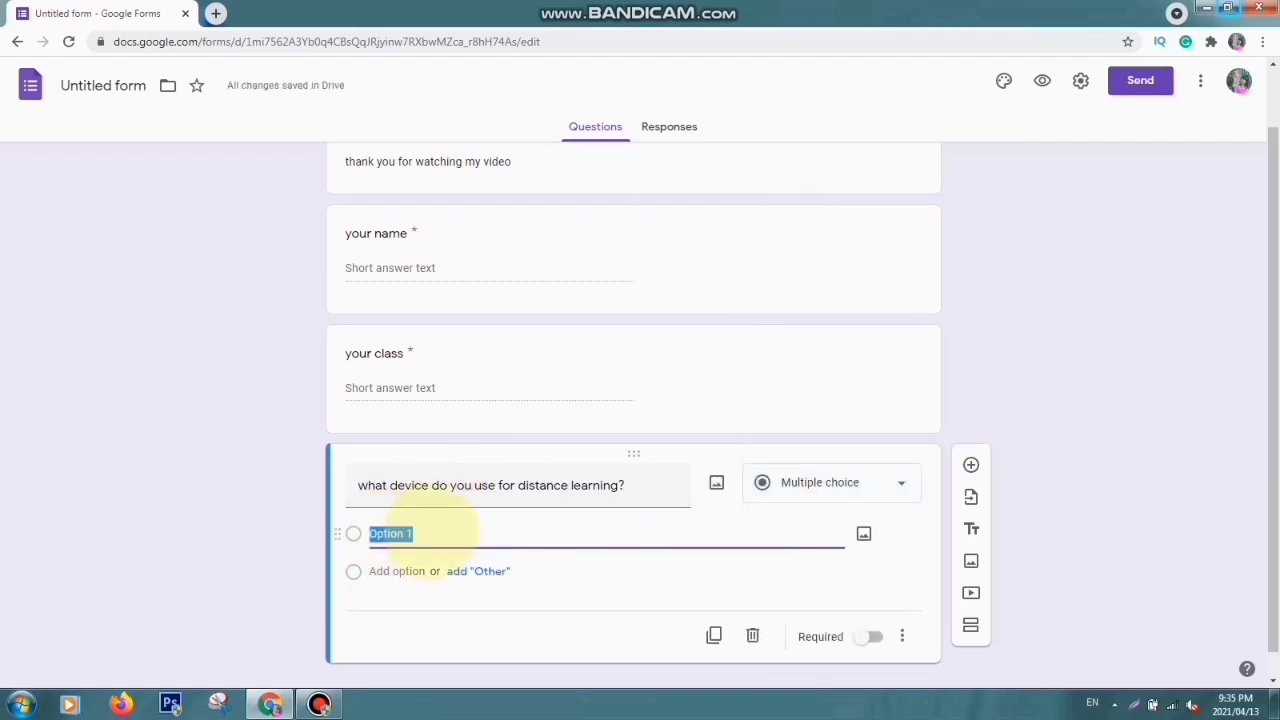
pyautogui.press('BackSpace')
pyautogui.write('laptop')
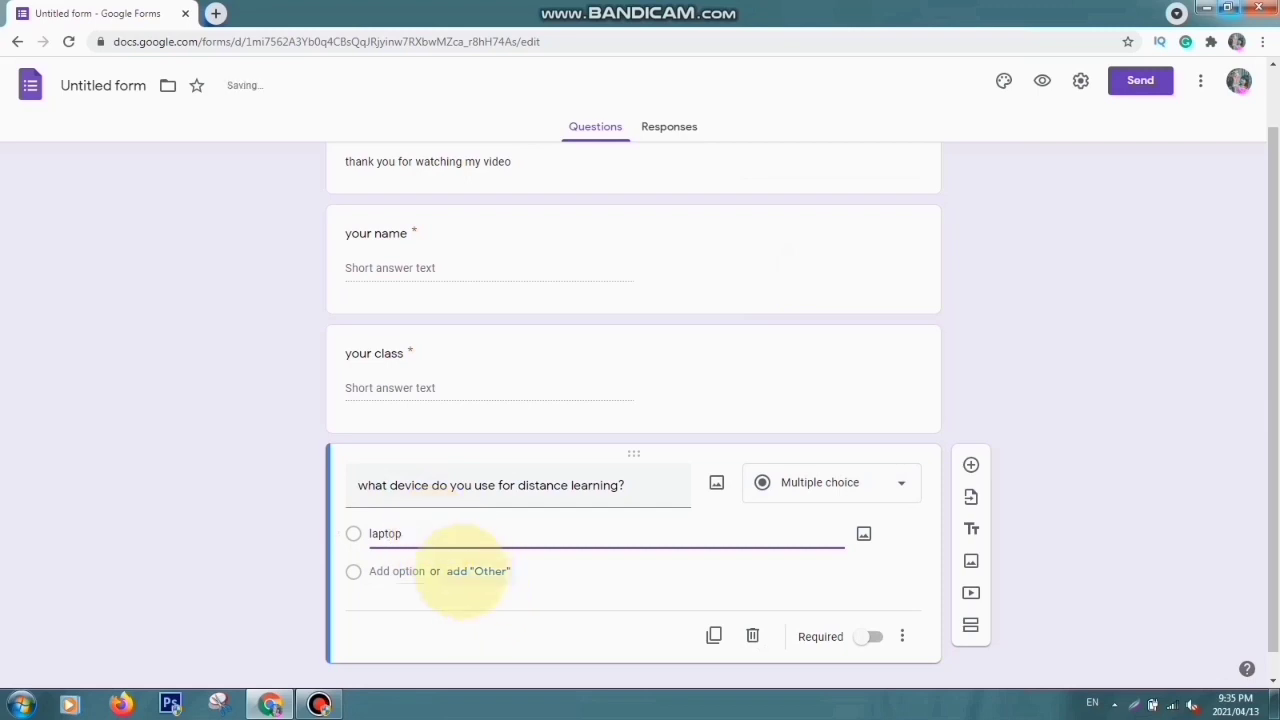
pyautogui.click(466, 571)
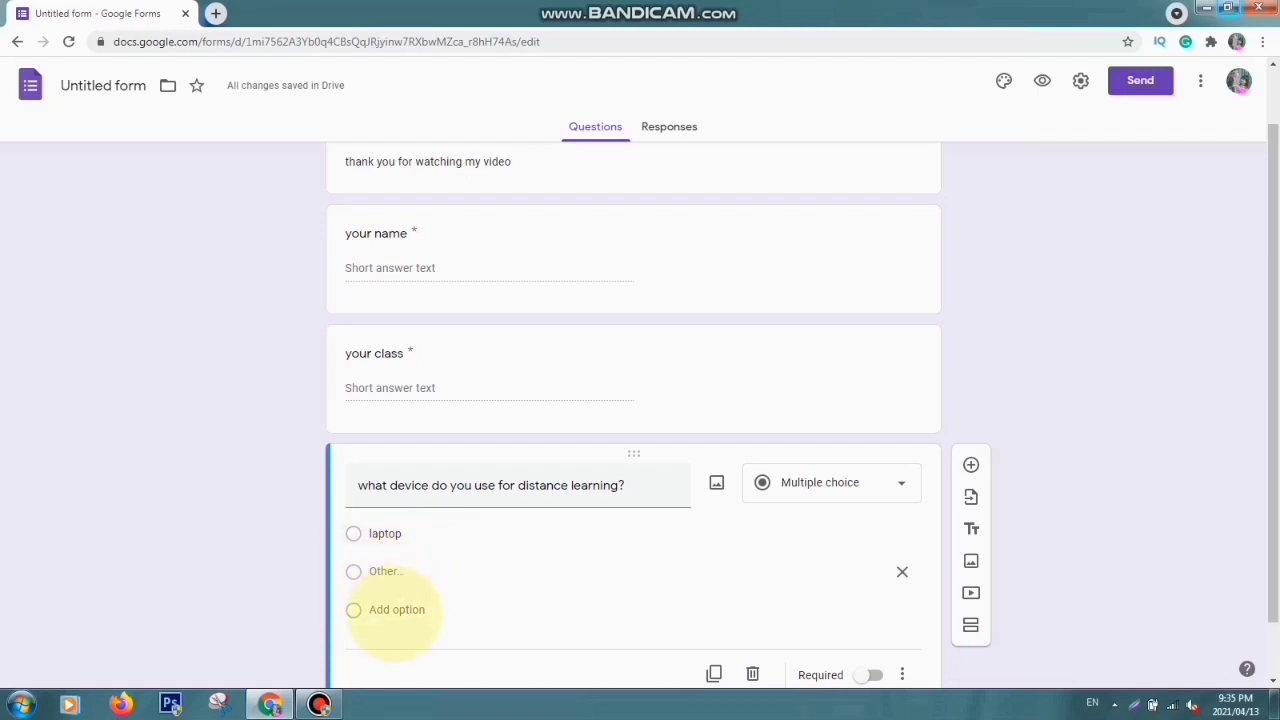
pyautogui.click(397, 609)
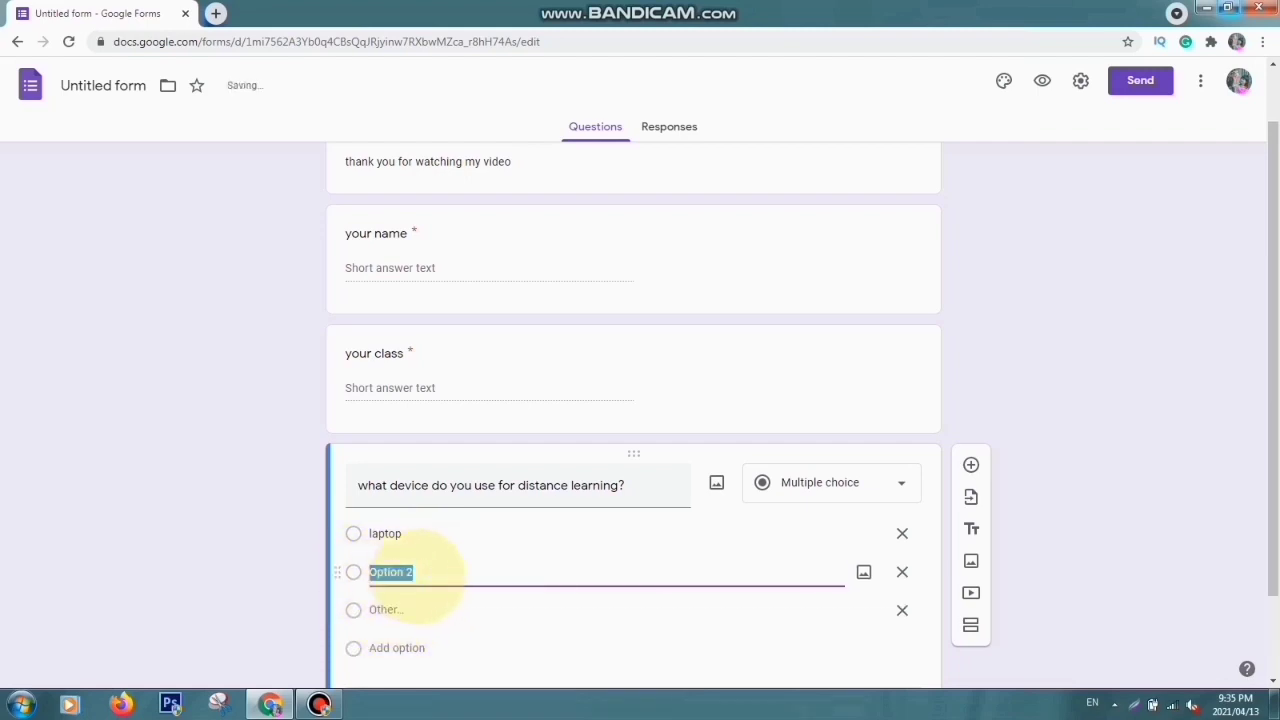
pyautogui.write('mo')
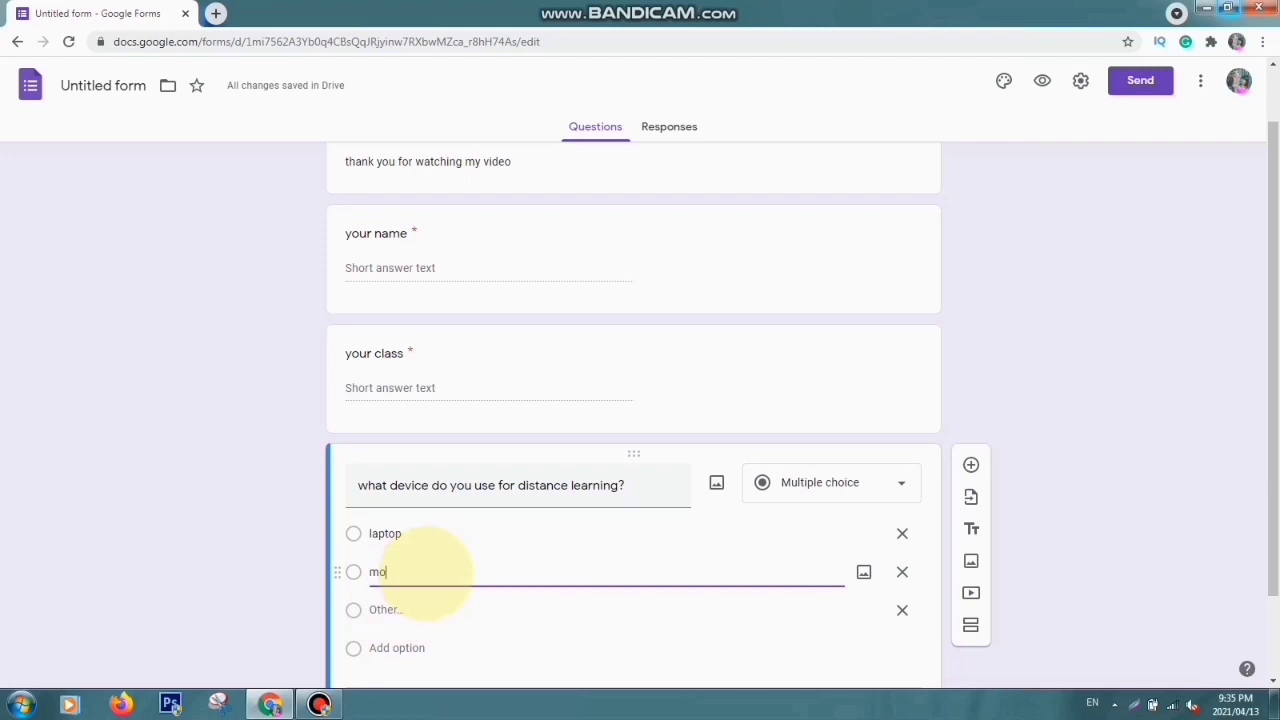
pyautogui.write('bile')
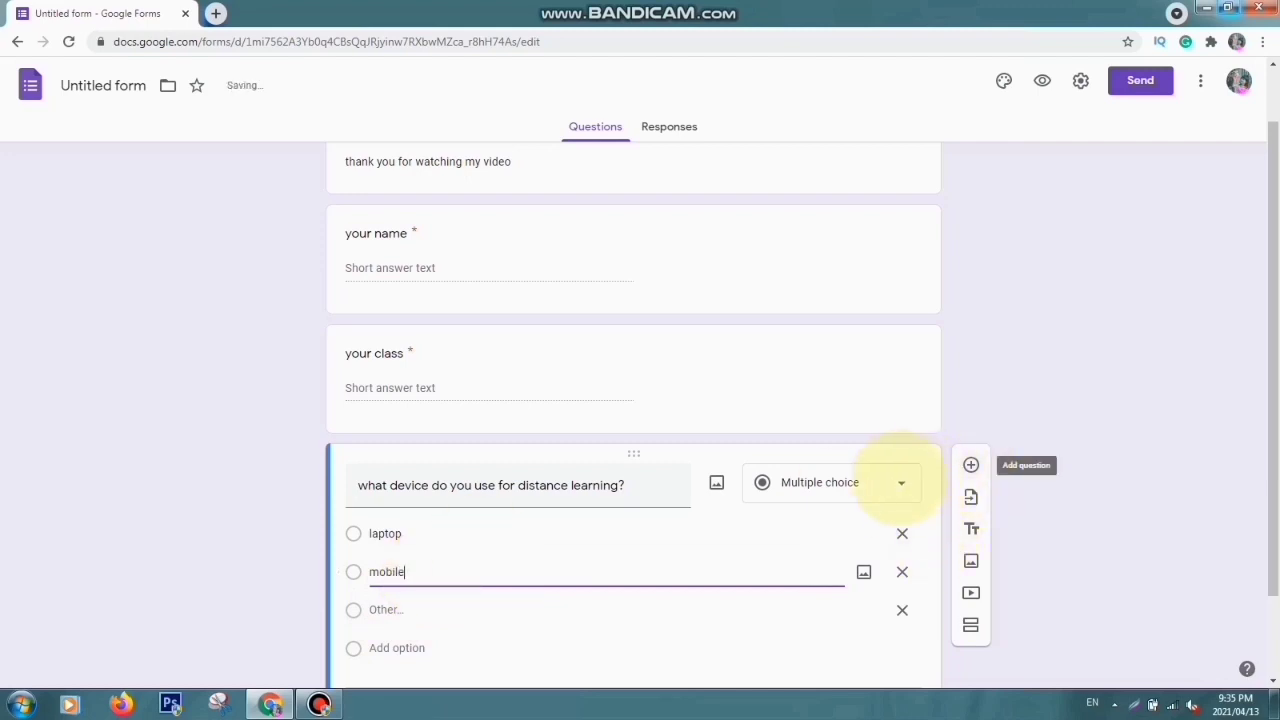
# Step: Make the distance-learning device question required and add a new question reading "your feedback"
pyautogui.scroll(-1, 1257, 420)
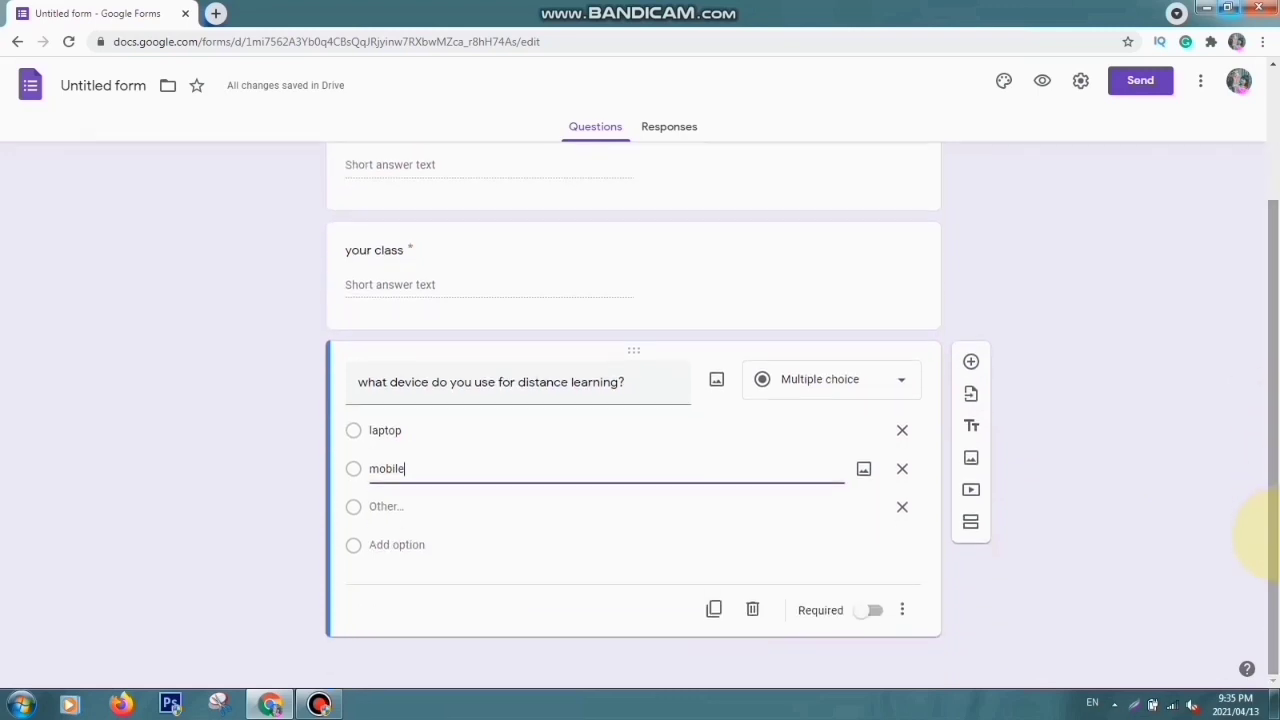
pyautogui.click(871, 610)
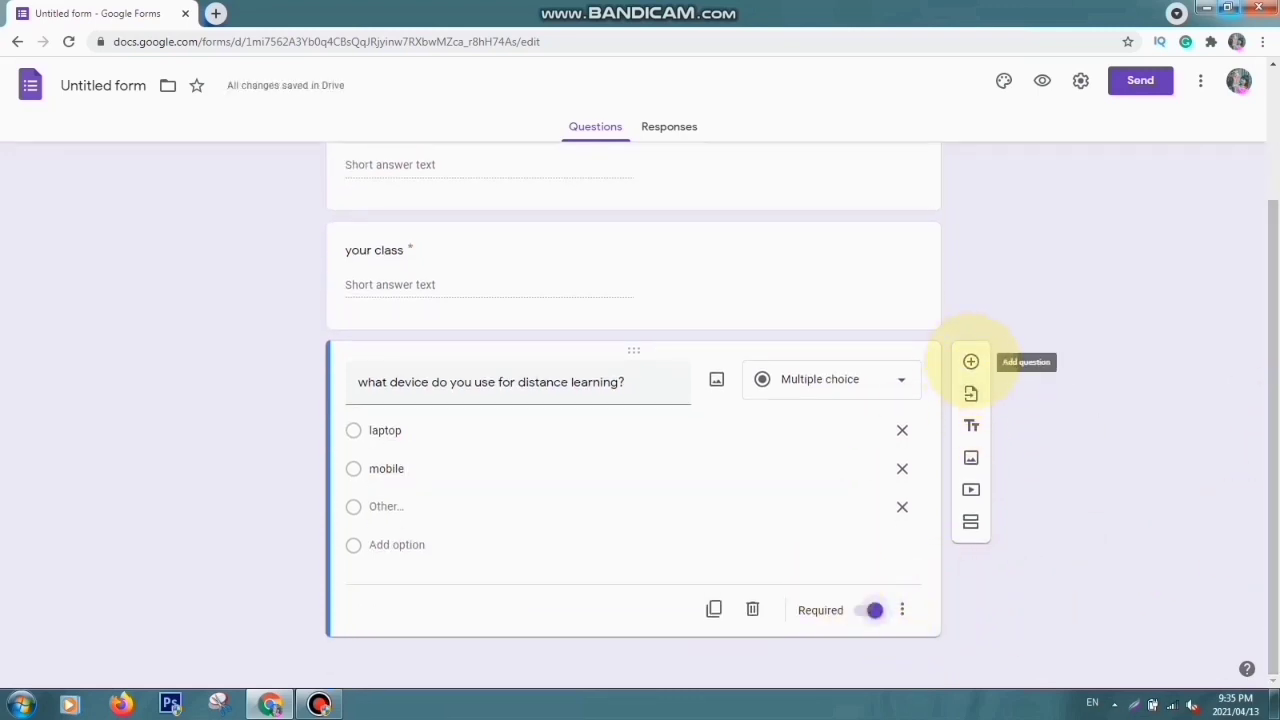
pyautogui.click(970, 361)
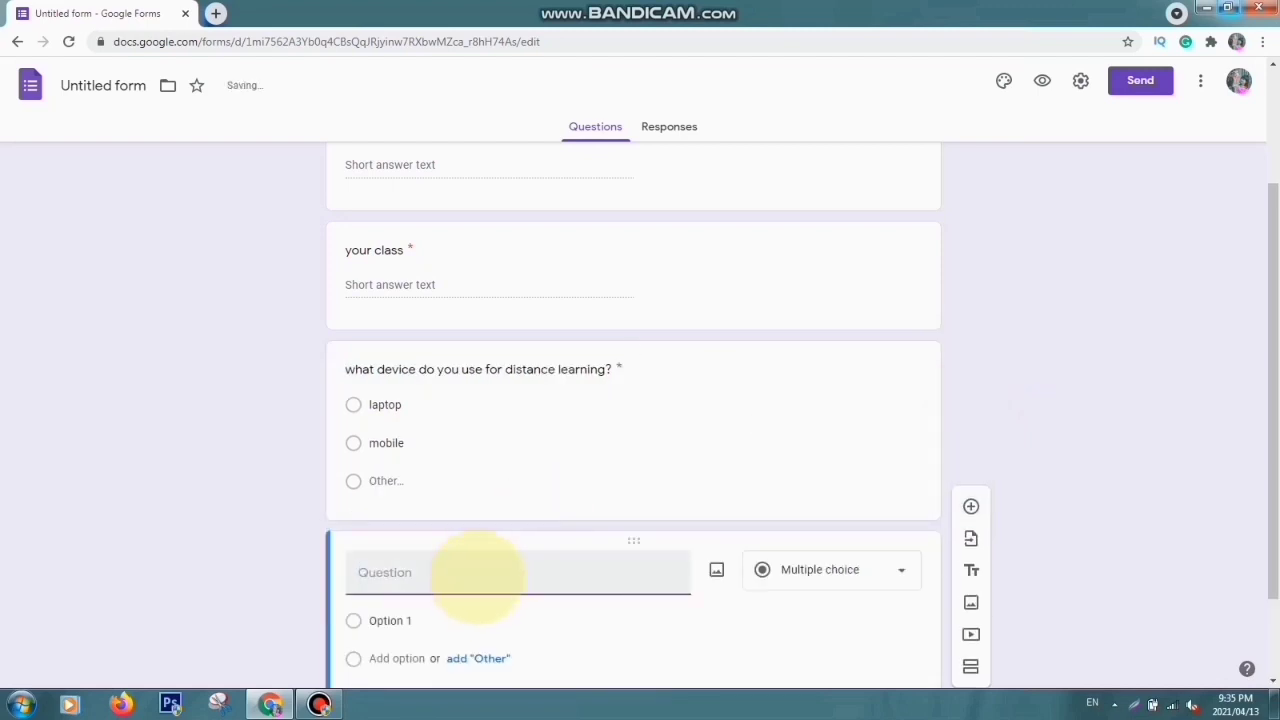
pyautogui.write('y')
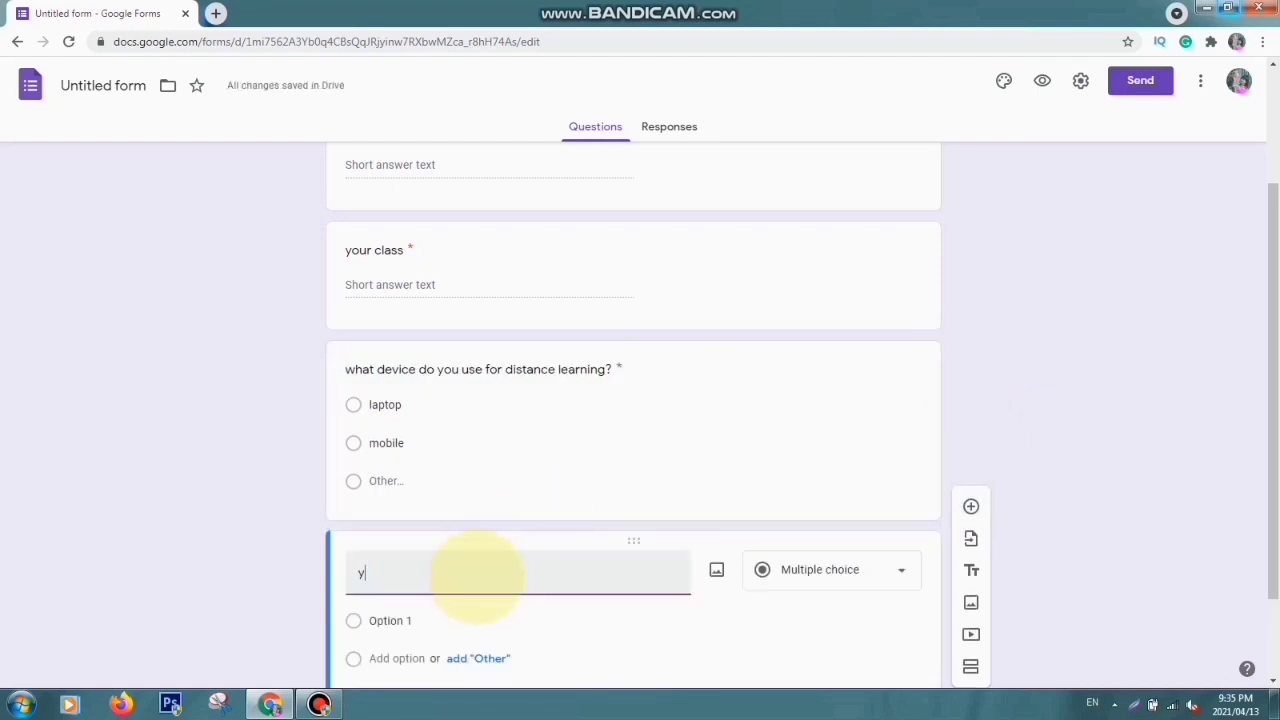
pyautogui.write('our fe')
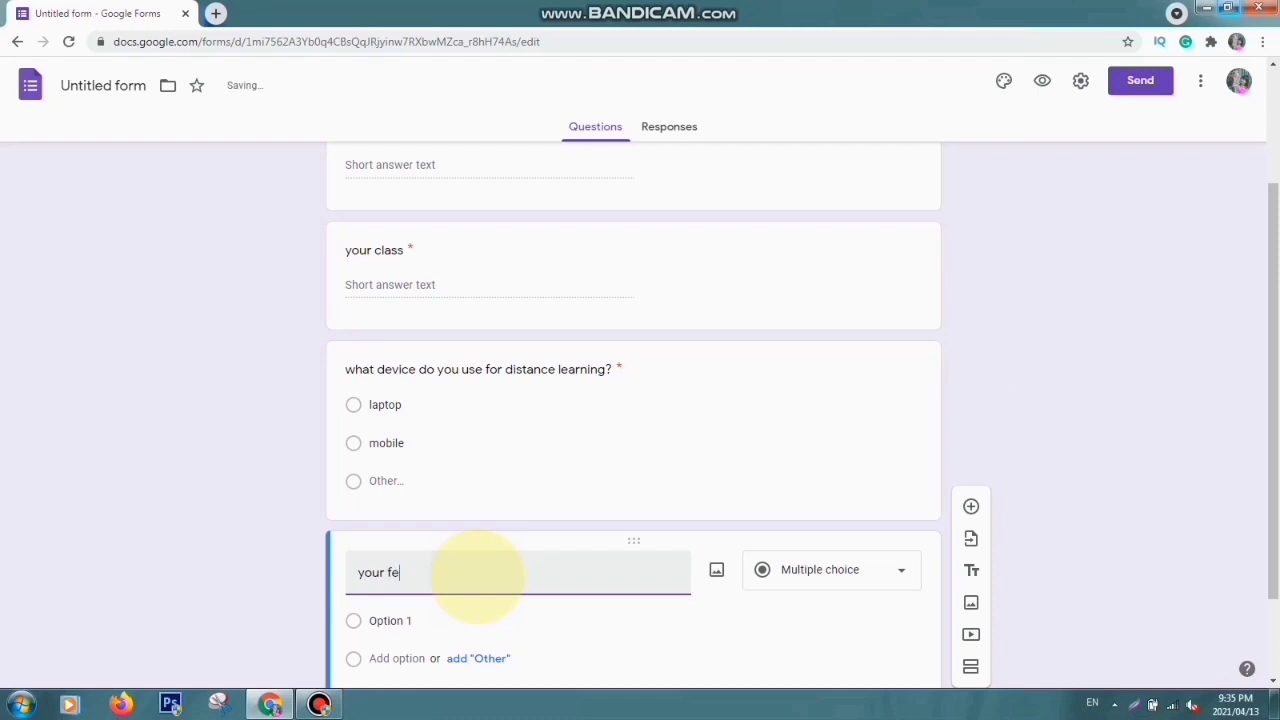
pyautogui.write('edback')
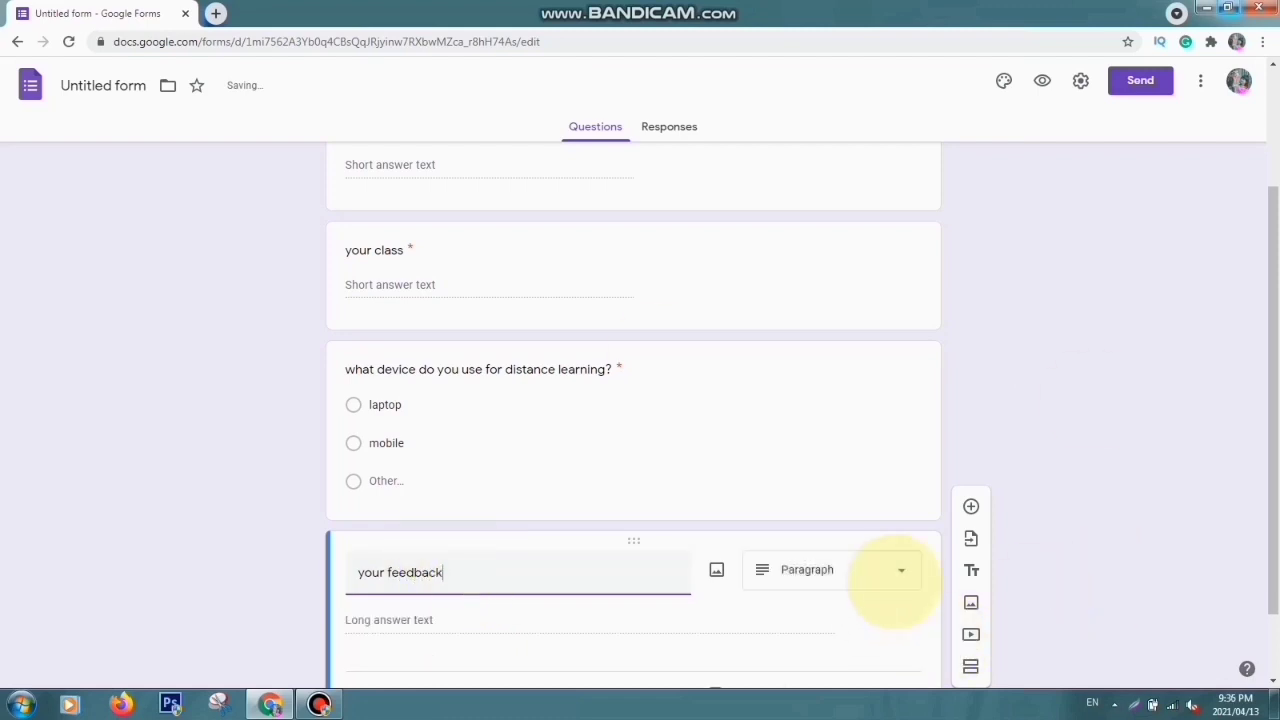
# Step: Set the "your feedback" question to the Paragraph type and make it required
pyautogui.click(894, 572)
pyautogui.click(807, 242)
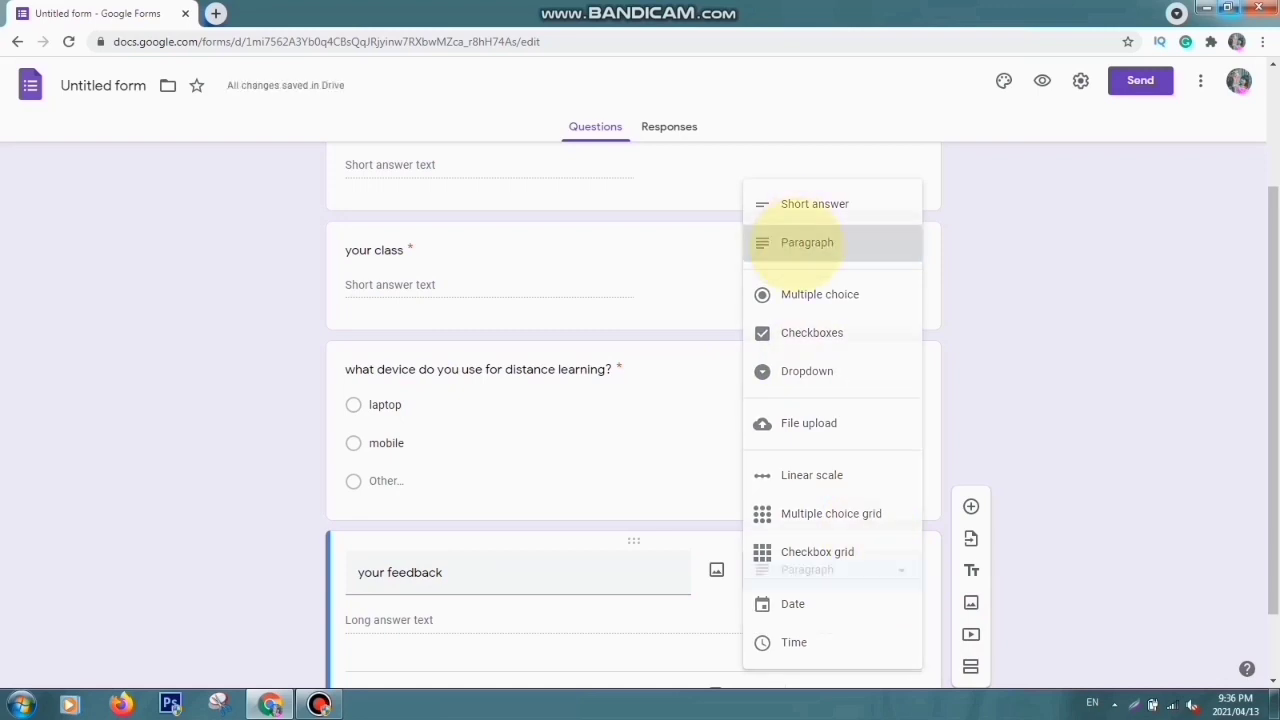
pyautogui.scroll(-1, 1268, 345)
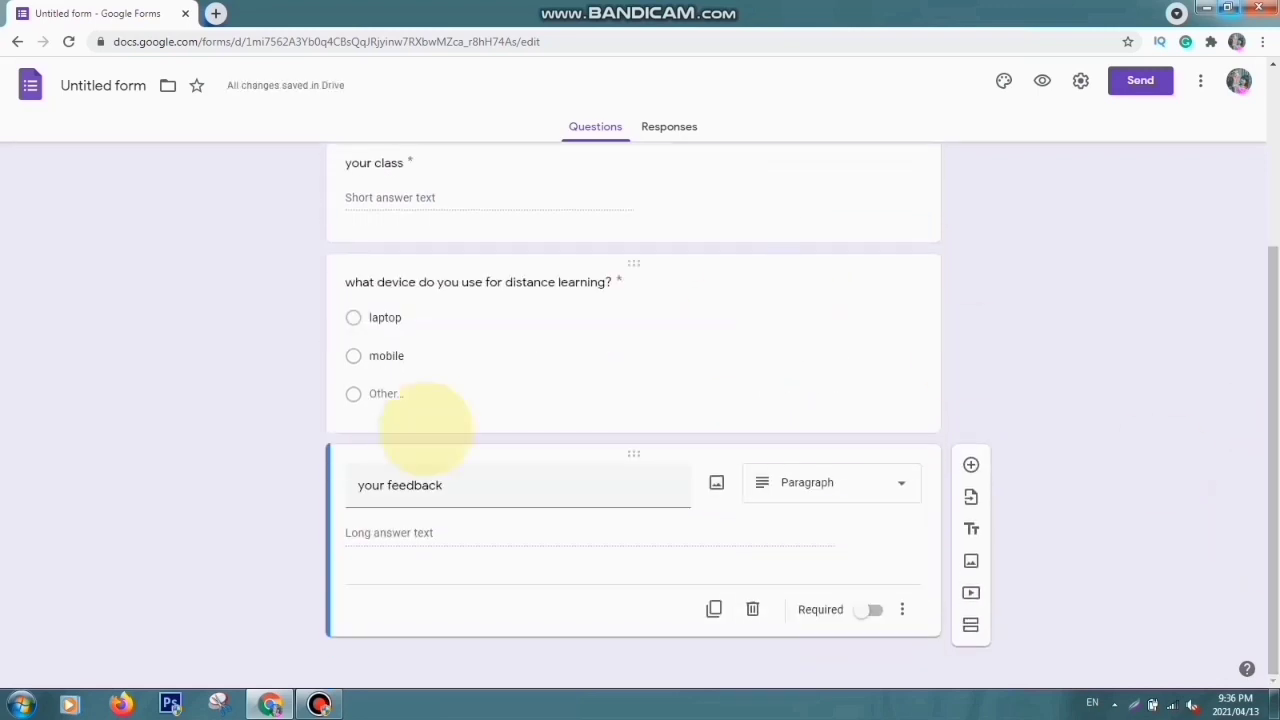
pyautogui.click(868, 609)
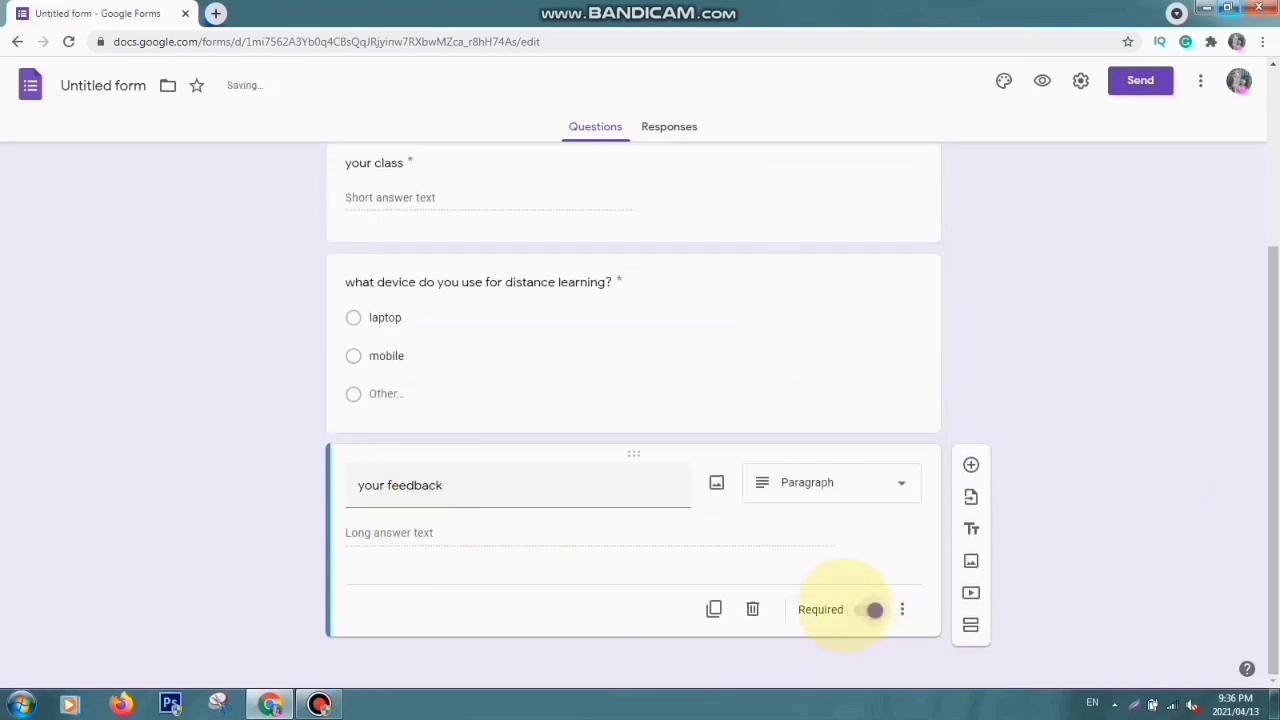
# Step: Preview the survey as respondents see it and look through its questions
pyautogui.click(1042, 80)
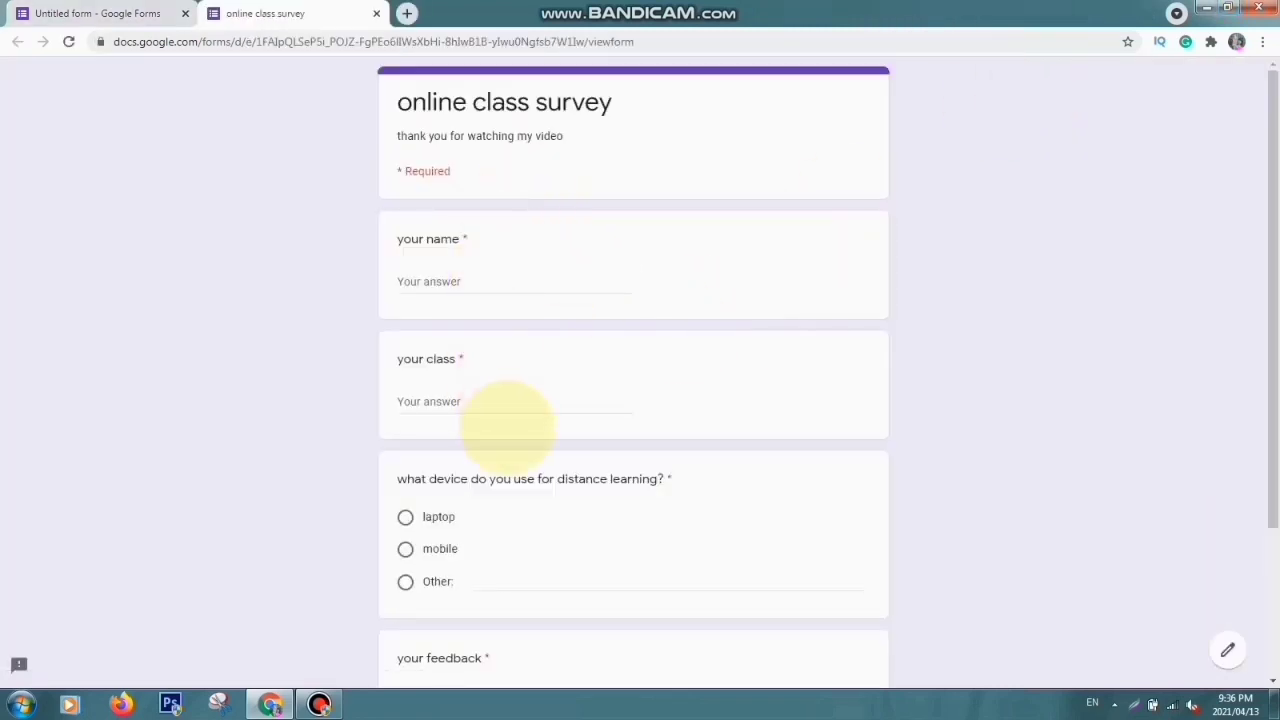
pyautogui.moveTo(1262, 120)
pyautogui.mouseDown()
pyautogui.moveTo(1262, 386)
pyautogui.moveTo(1262, 130)
pyautogui.mouseUp()
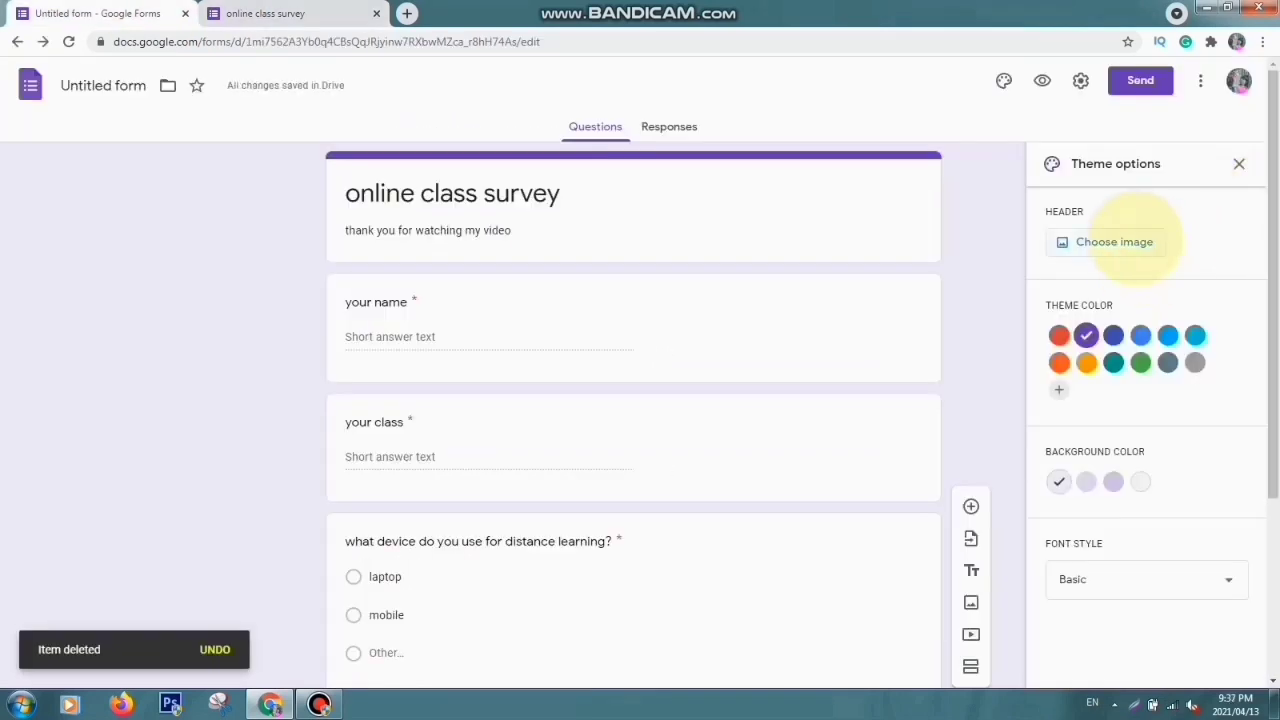
# Step: Insert the colourful candy picture from the Work and School themes as the form's header image
pyautogui.click(1112, 241)
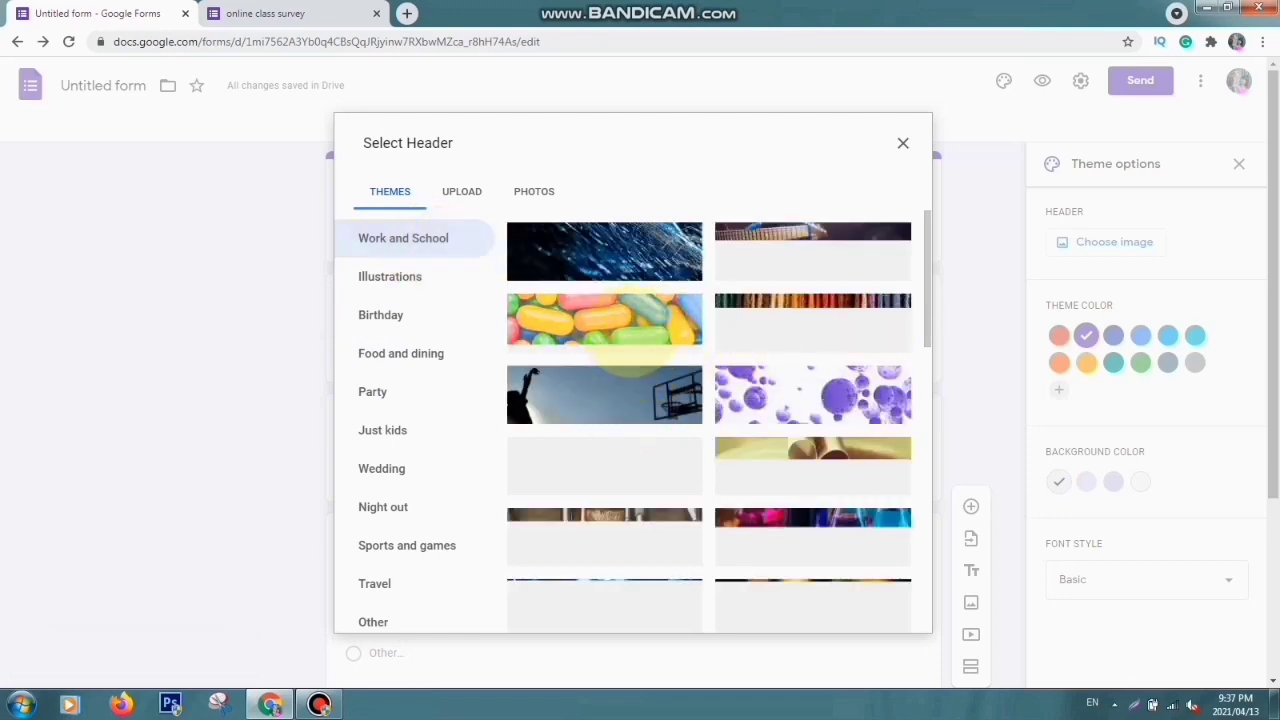
pyautogui.click(632, 340)
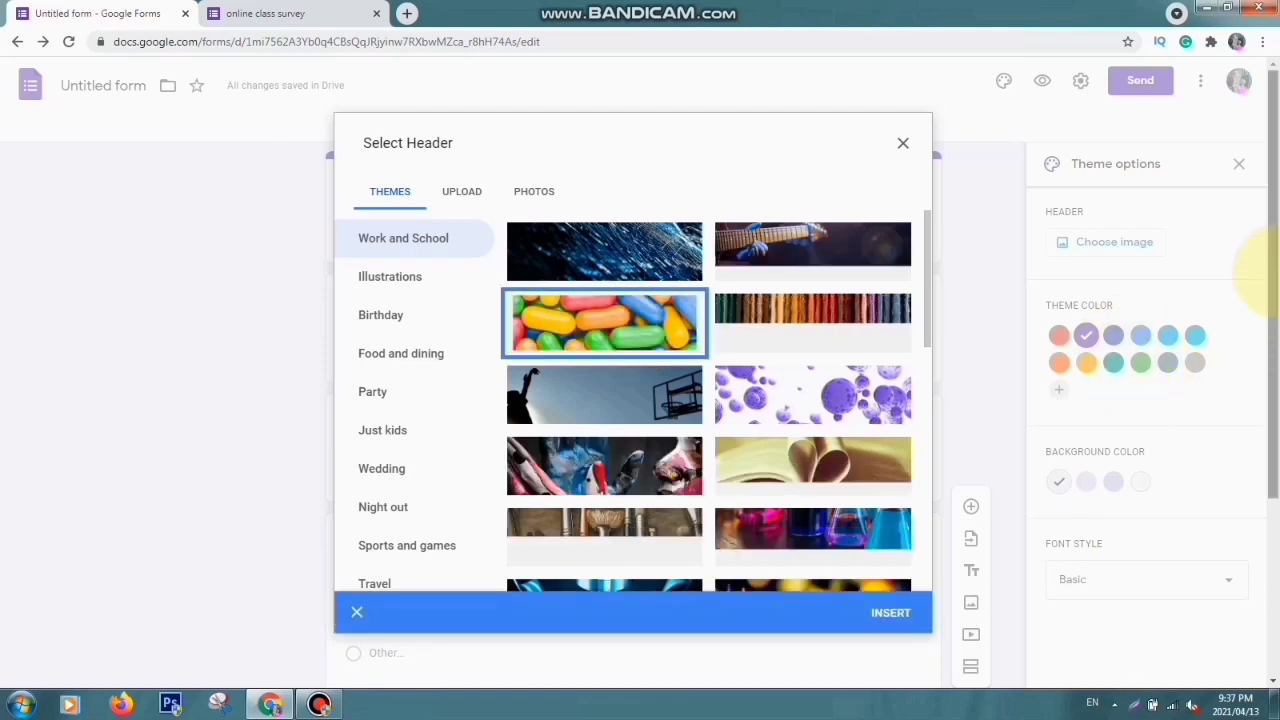
pyautogui.scroll(-1, 1257, 280)
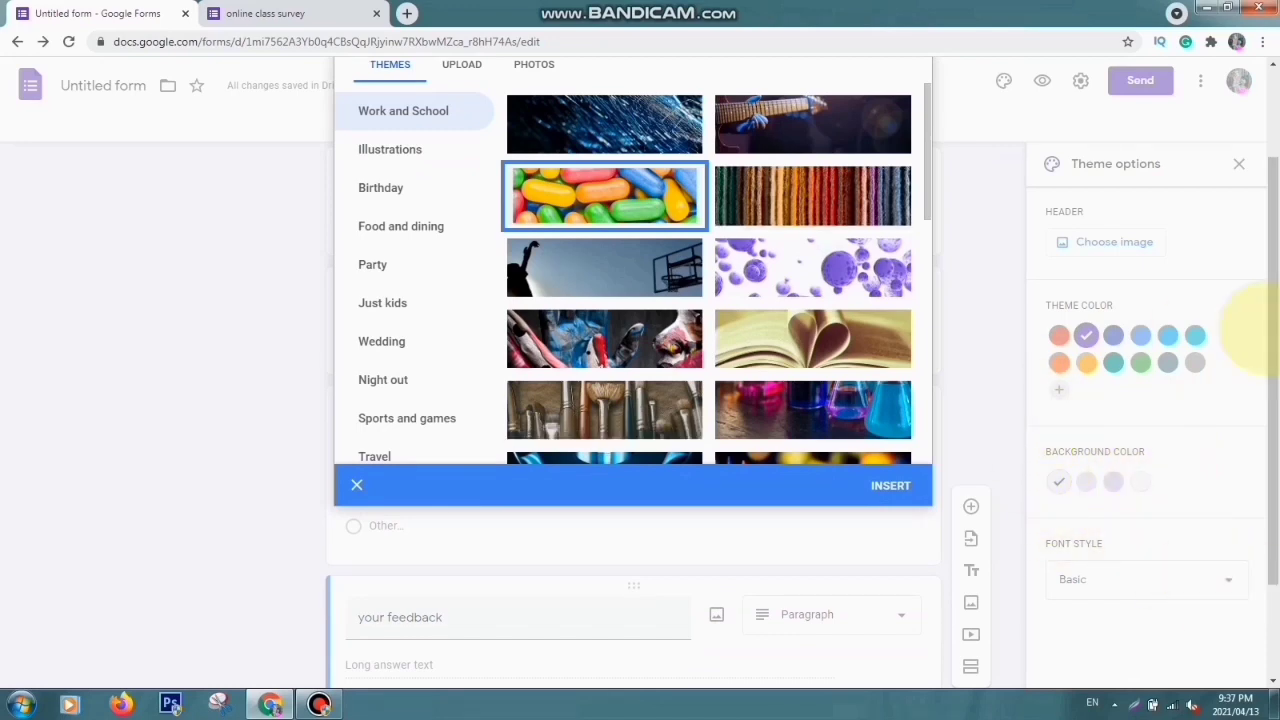
pyautogui.click(890, 486)
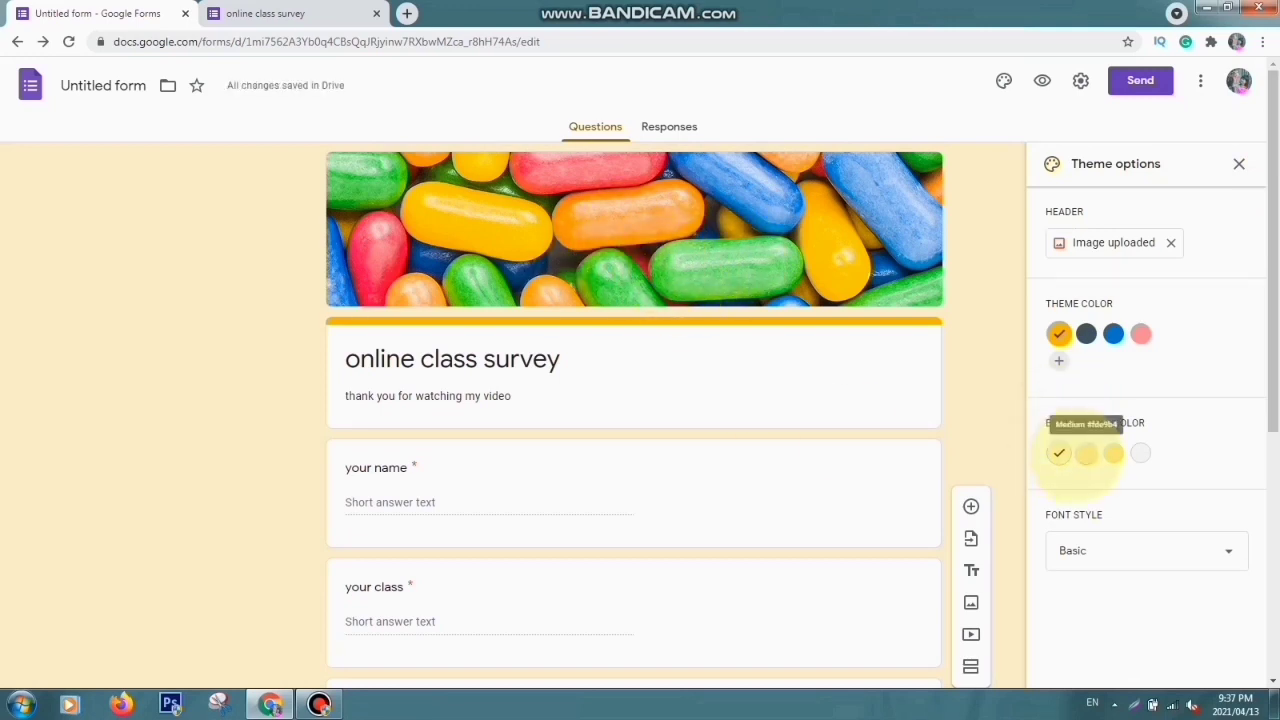
# Step: Set the form's background to the darkest yellow shade and its font style to Playful
pyautogui.click(1086, 453)
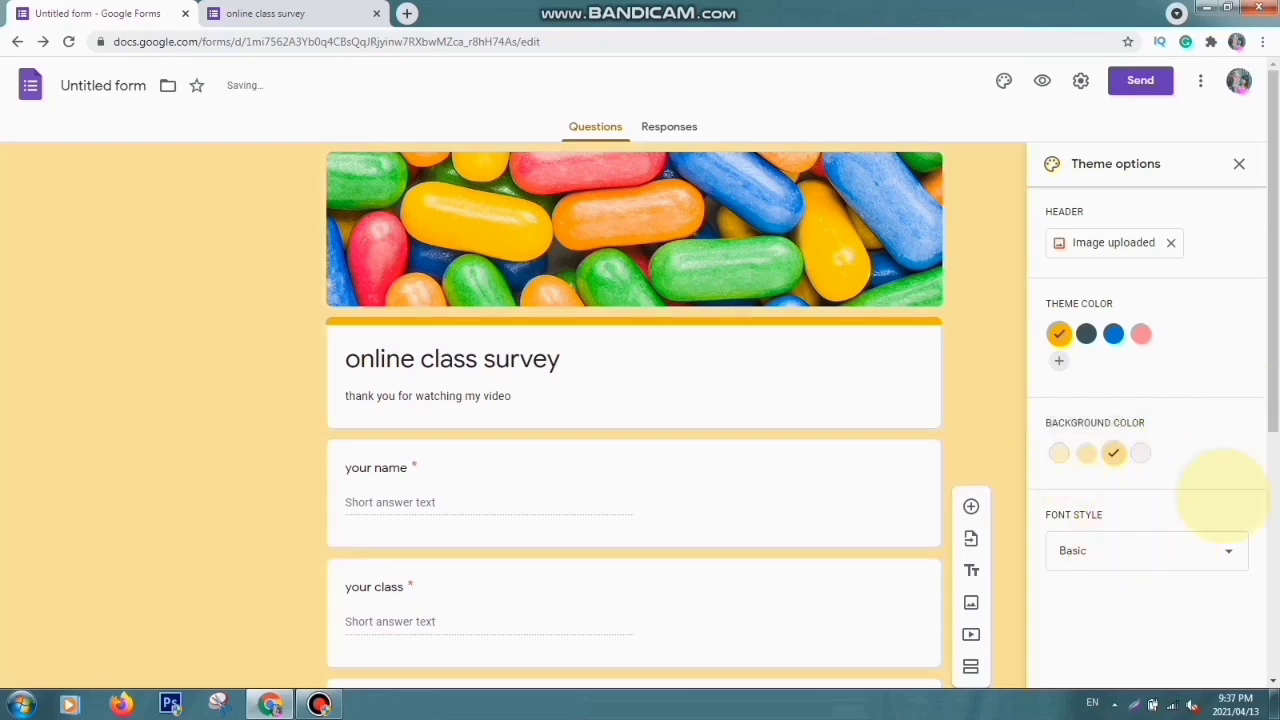
pyautogui.scroll(-2, 1257, 470)
pyautogui.click(1228, 550)
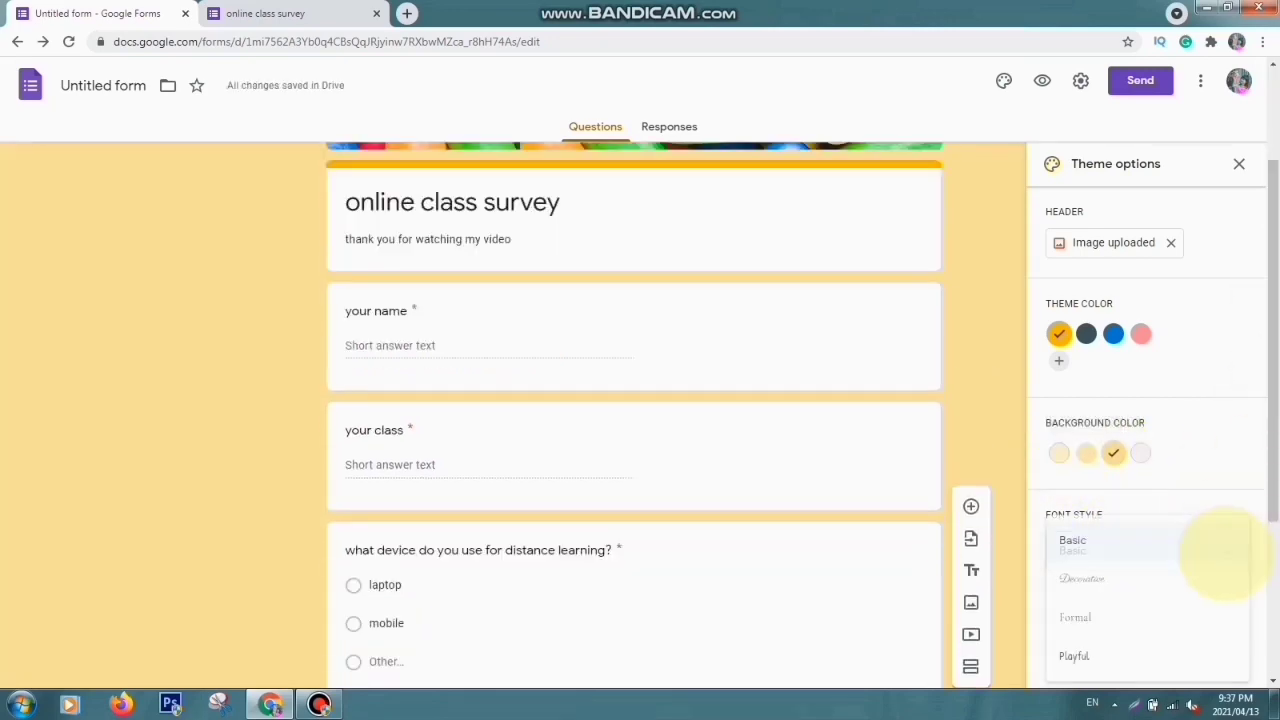
pyautogui.click(1109, 550)
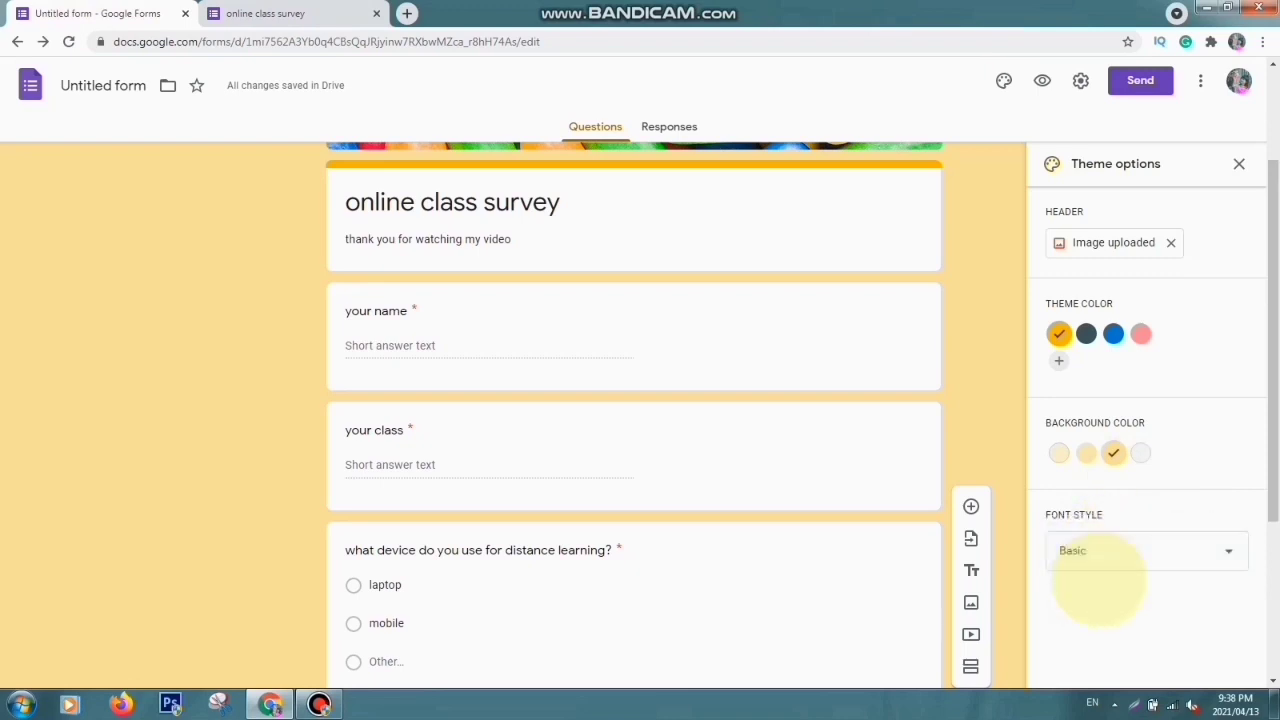
pyautogui.click(1142, 551)
pyautogui.click(1128, 612)
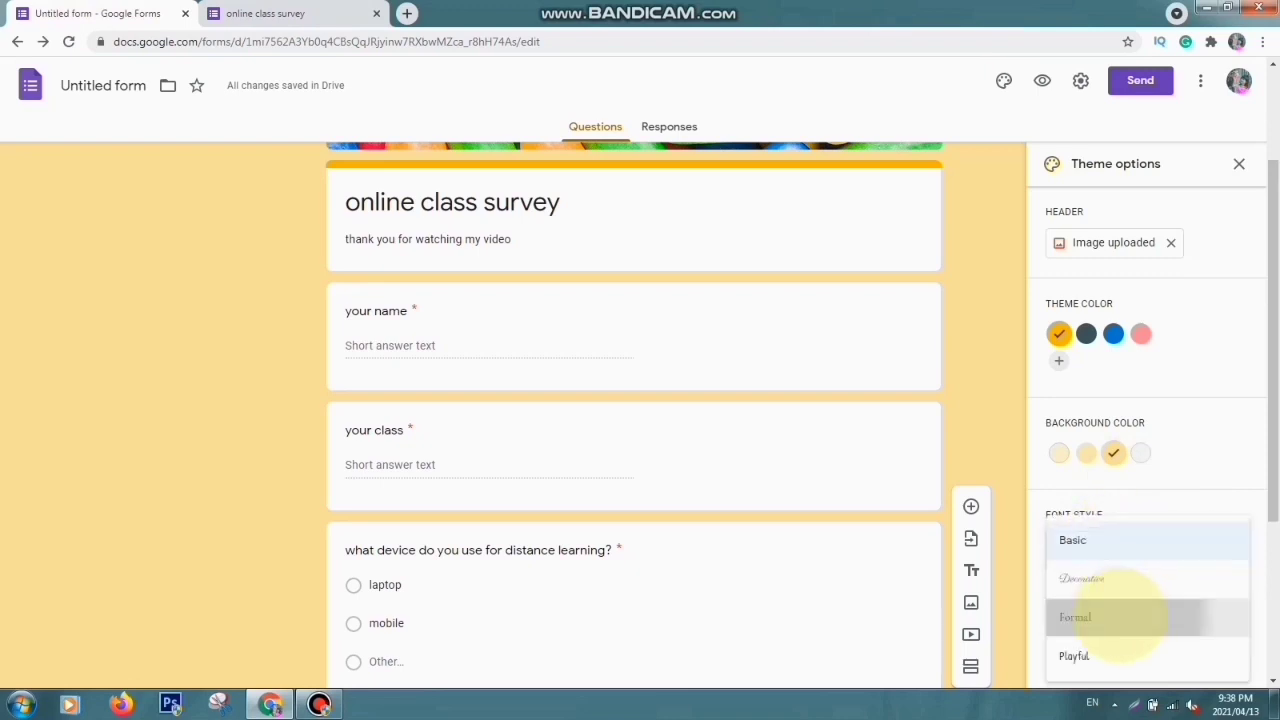
pyautogui.click(1200, 551)
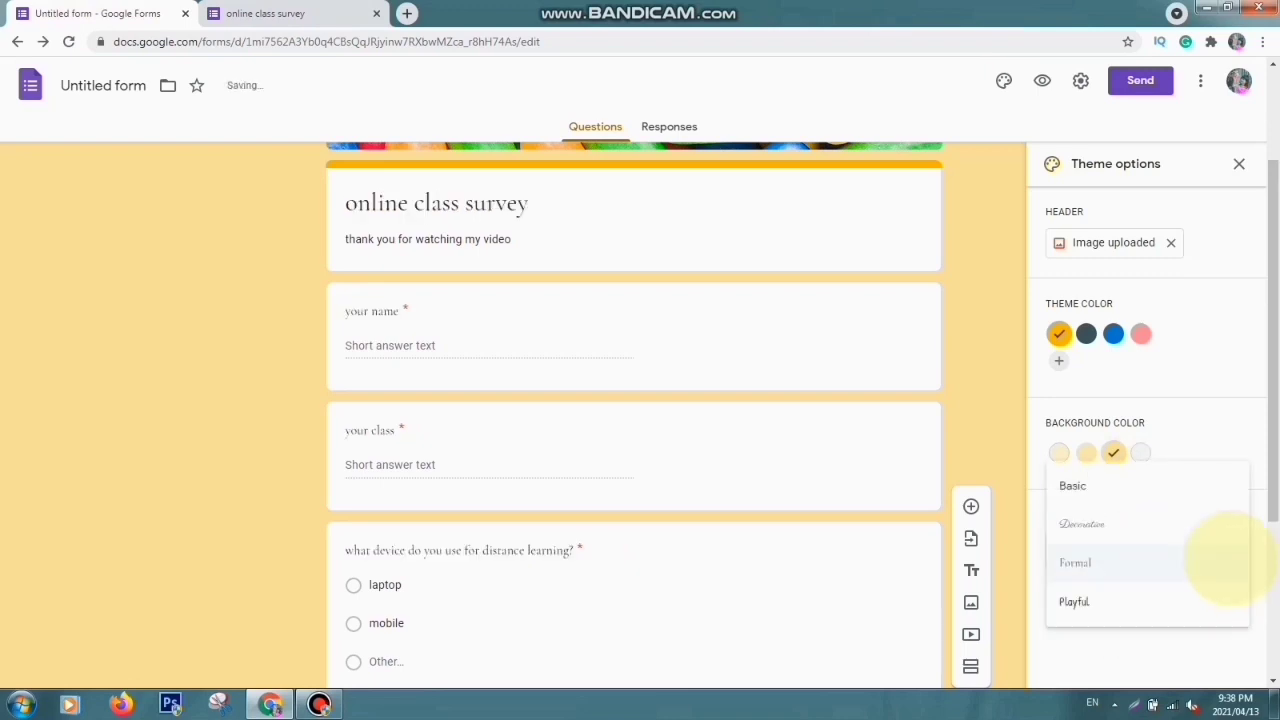
pyautogui.click(1108, 604)
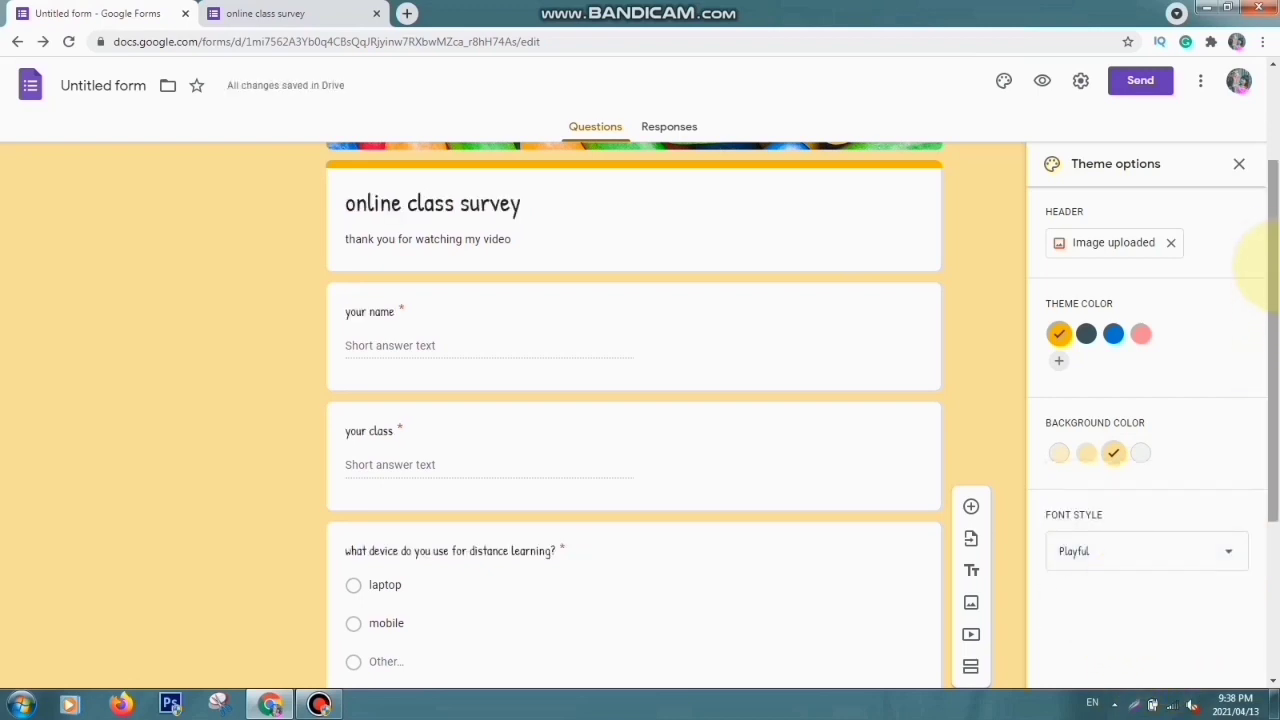
# Step: Preview the restyled survey, keeping only one preview page open, and return to the form editor
pyautogui.moveTo(1268, 263)
pyautogui.mouseDown()
pyautogui.moveTo(1268, 480)
pyautogui.moveTo(1262, 250)
pyautogui.mouseUp()
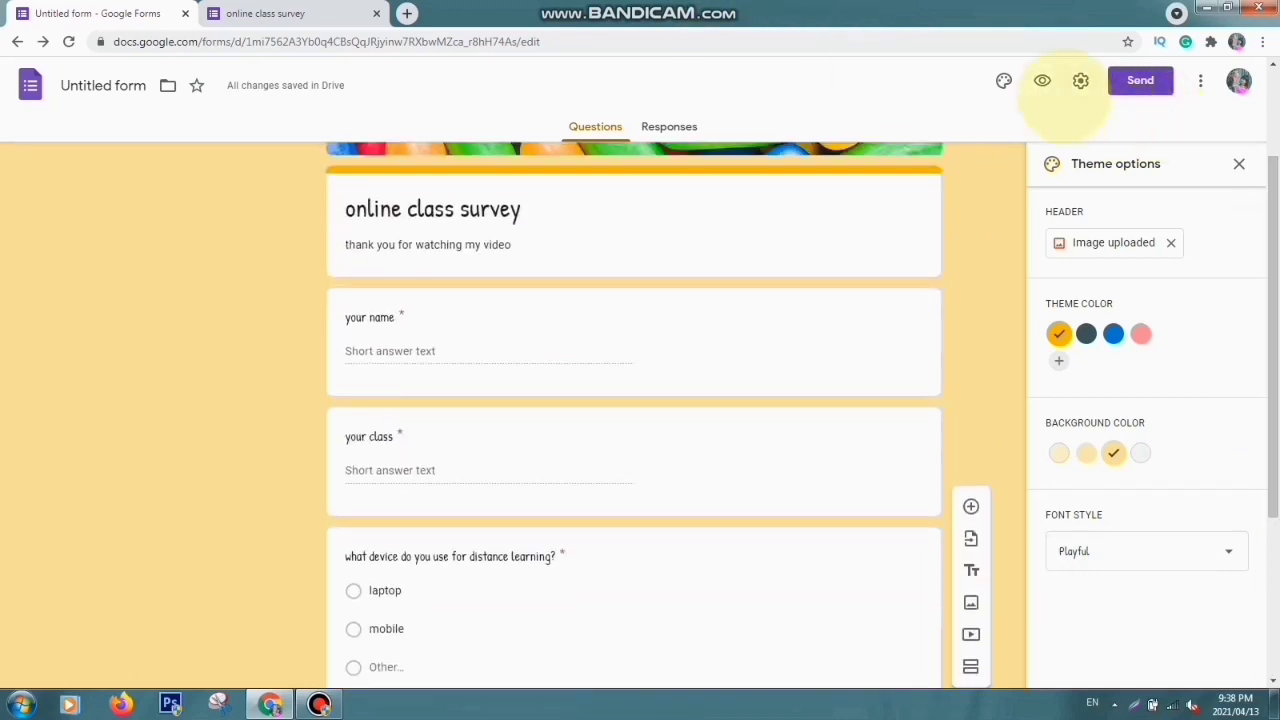
pyautogui.click(1042, 80)
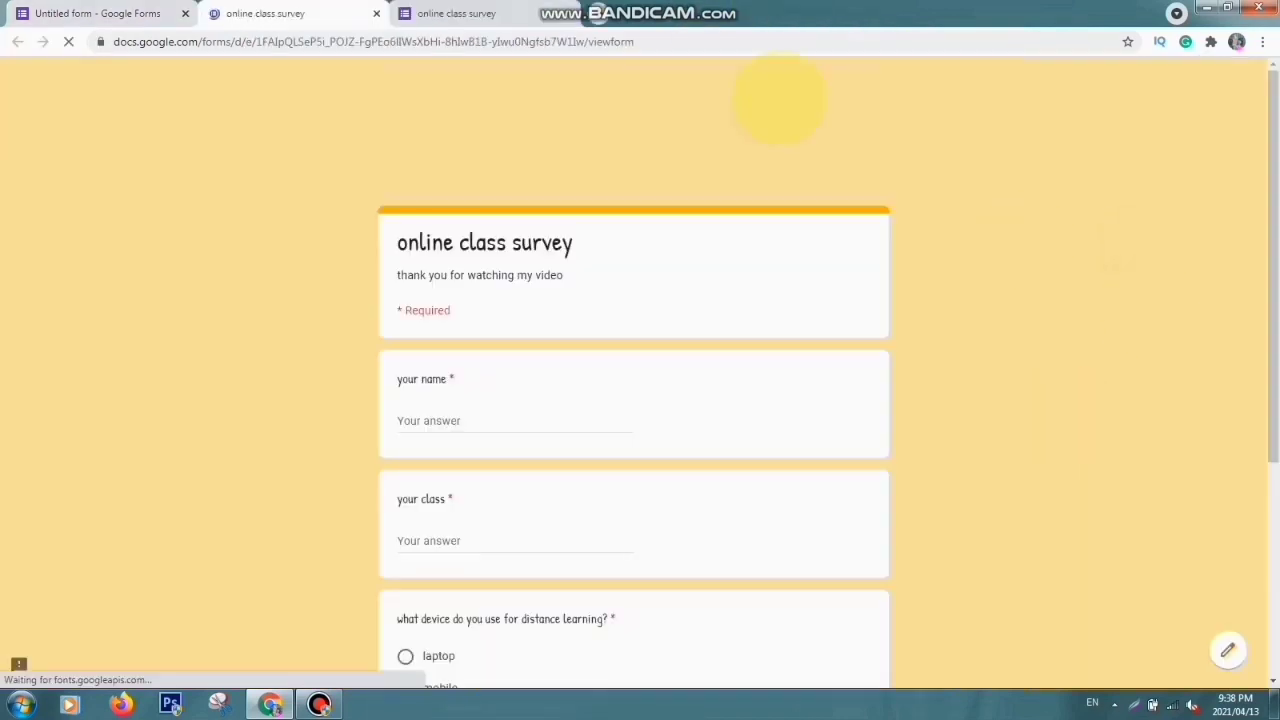
pyautogui.click(567, 13)
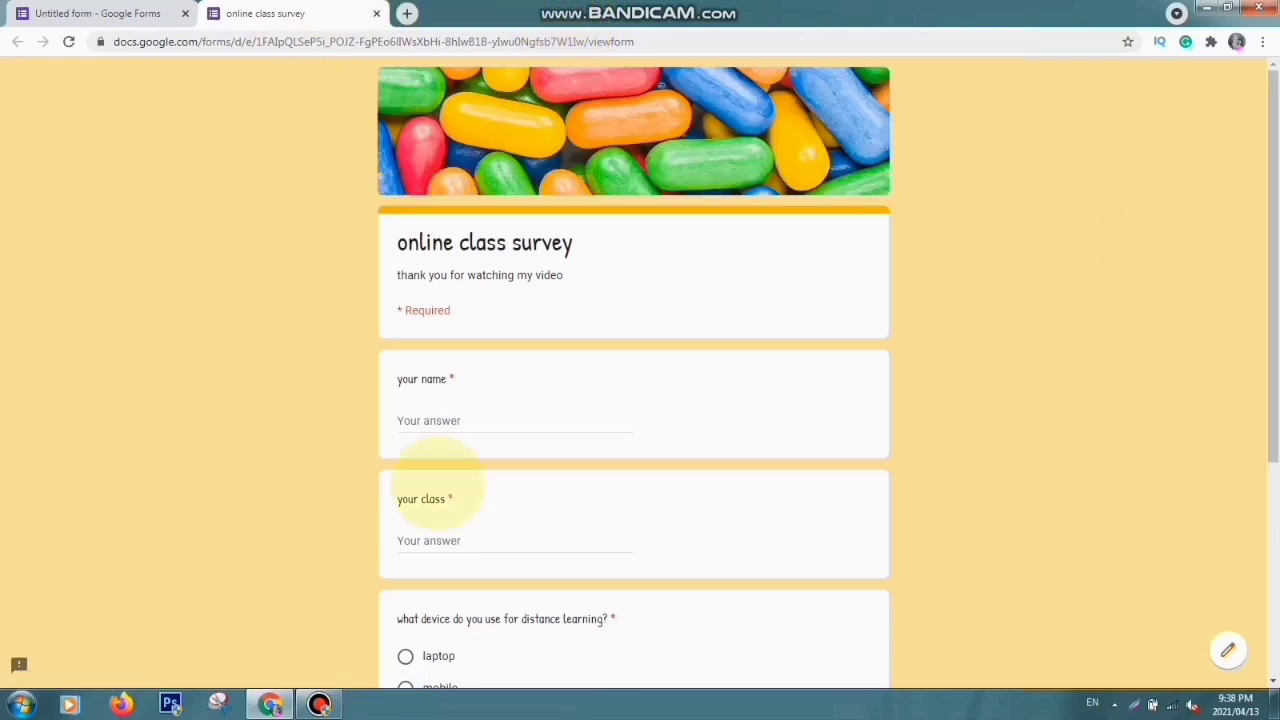
pyautogui.moveTo(1270, 196); pyautogui.dragTo(1270, 150)
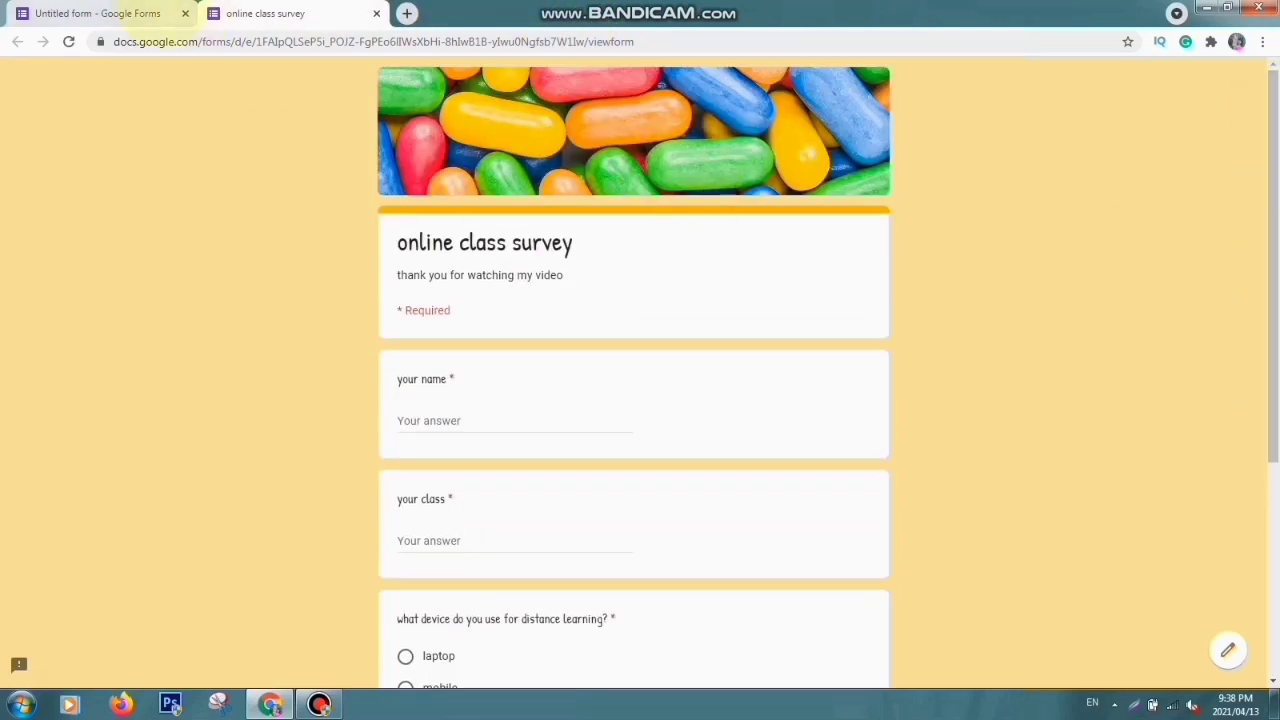
pyautogui.click(97, 13)
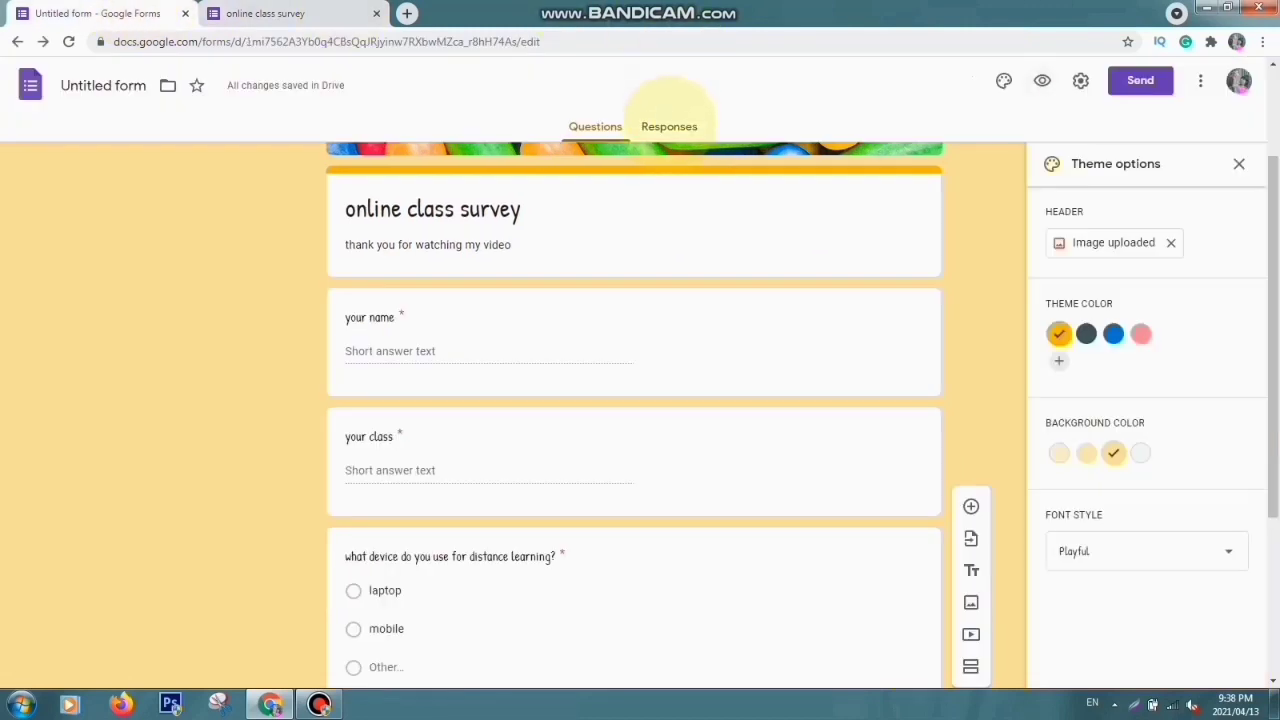
# Step: View the form's email sending options and close them without sending
pyautogui.click(1140, 80)
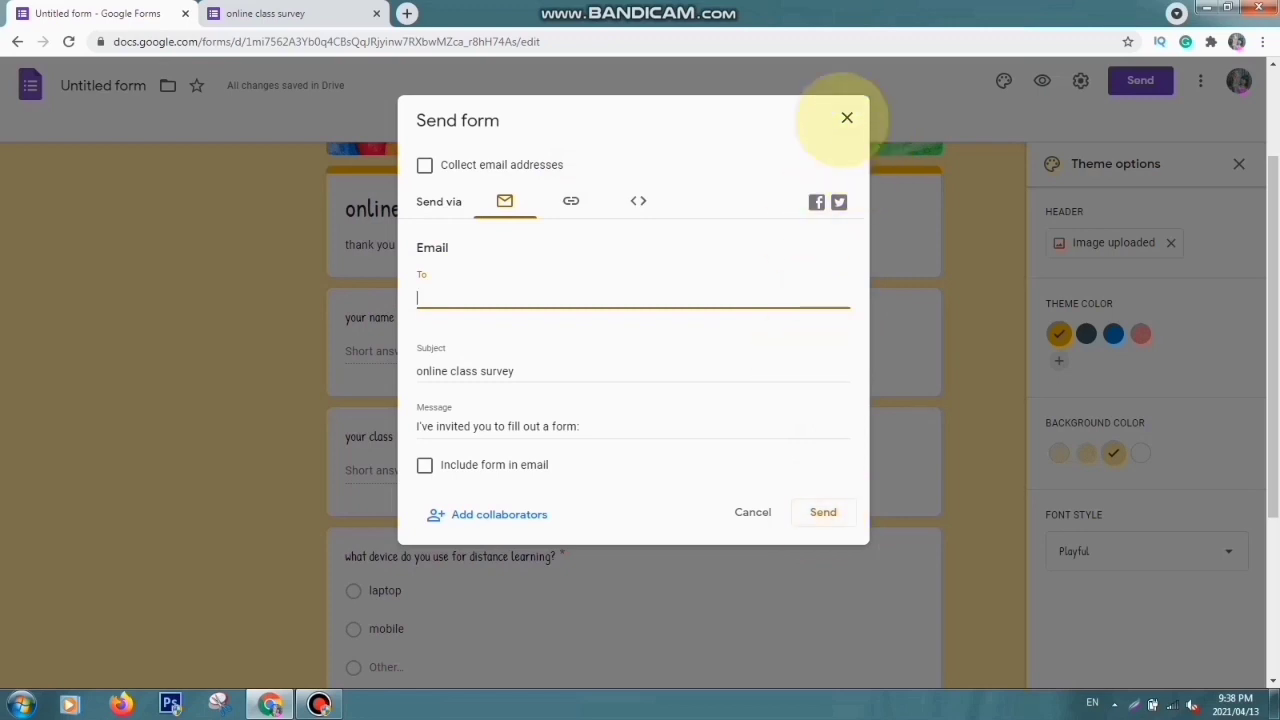
pyautogui.click(846, 117)
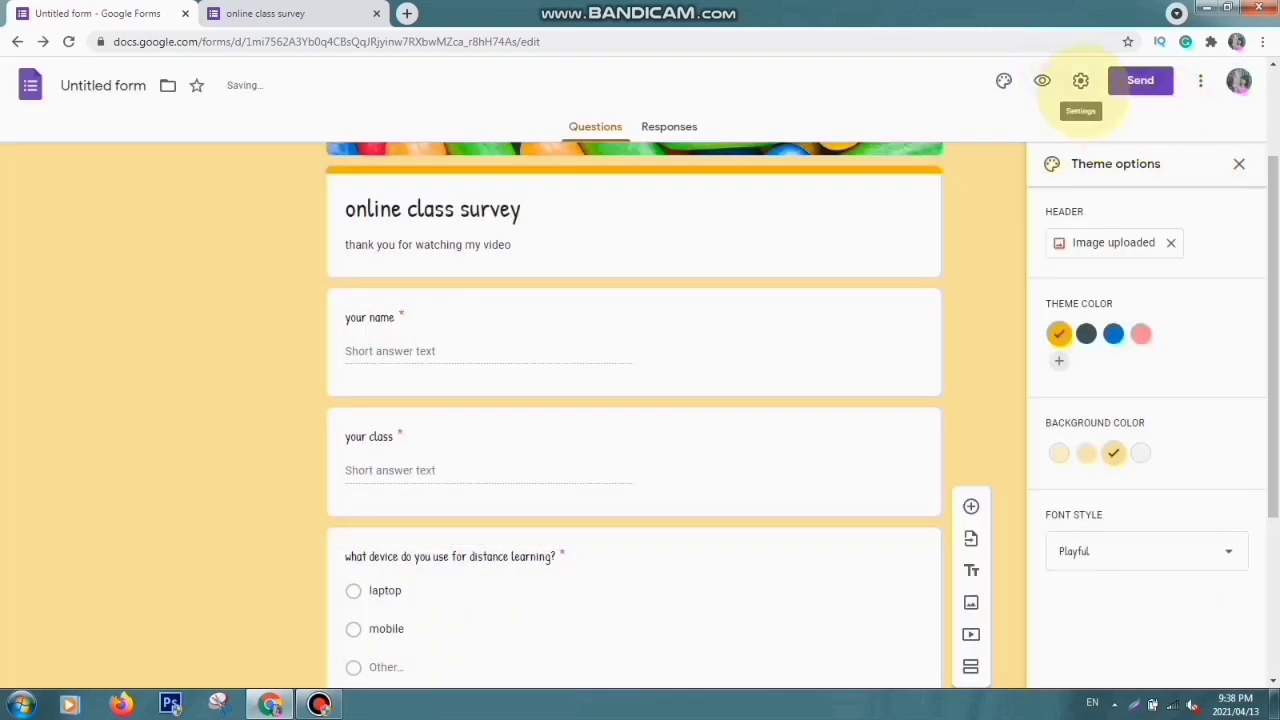